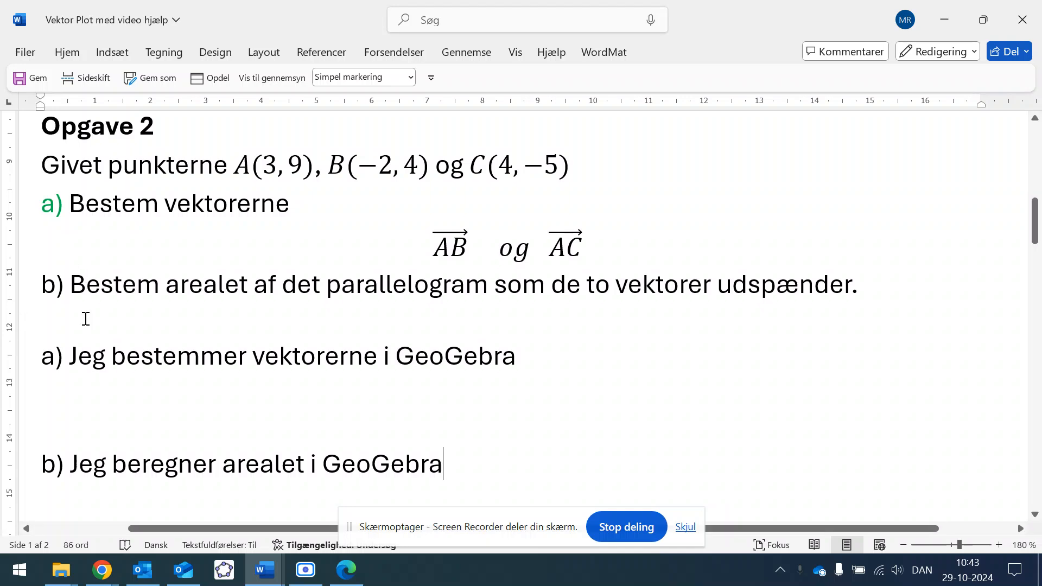
Step: Insert a table with four columns and two rows below the answer line for a), and label its rows x and y
click(173, 392)
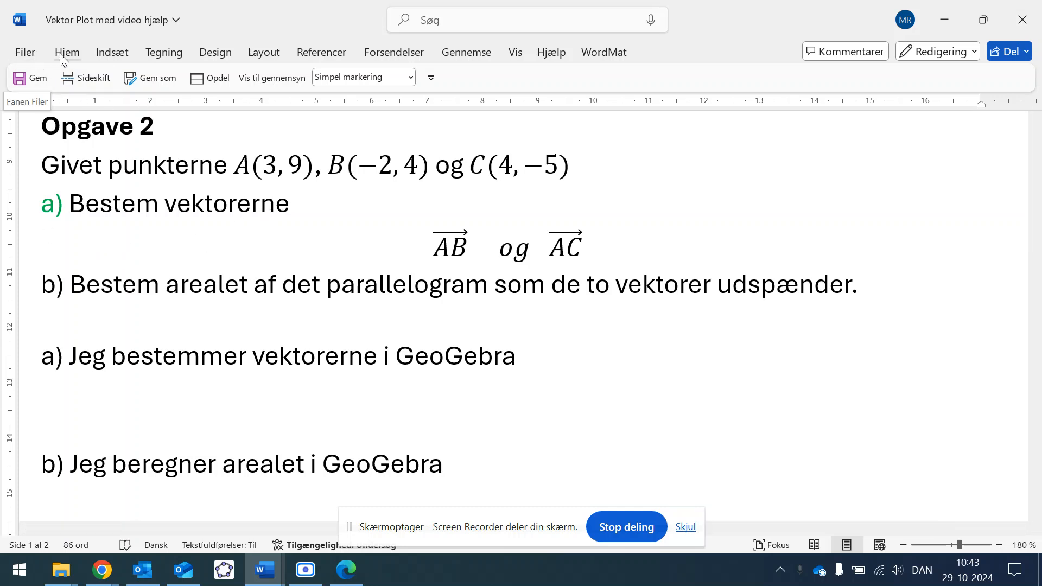
click(109, 54)
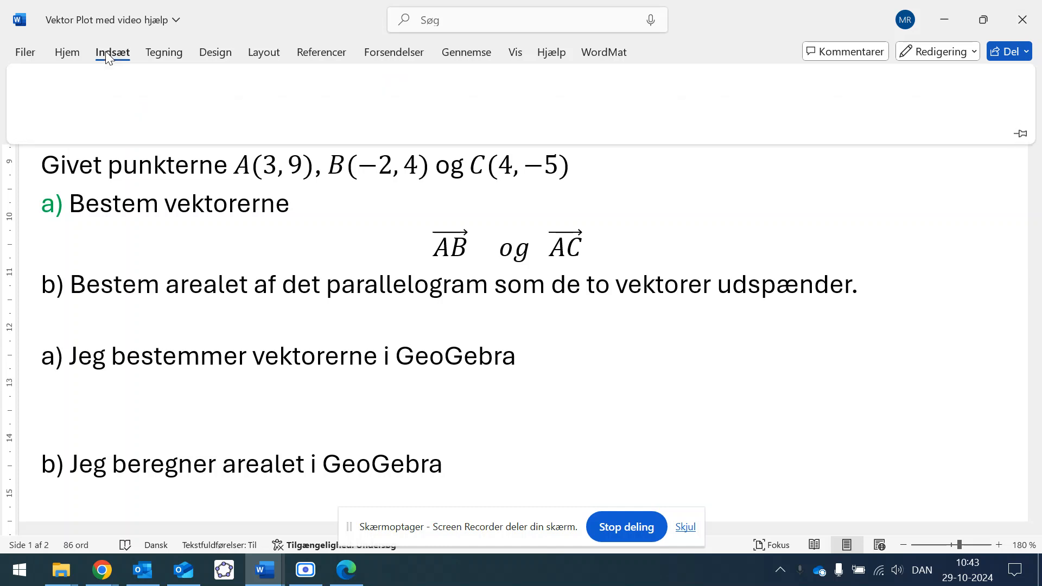
click(109, 95)
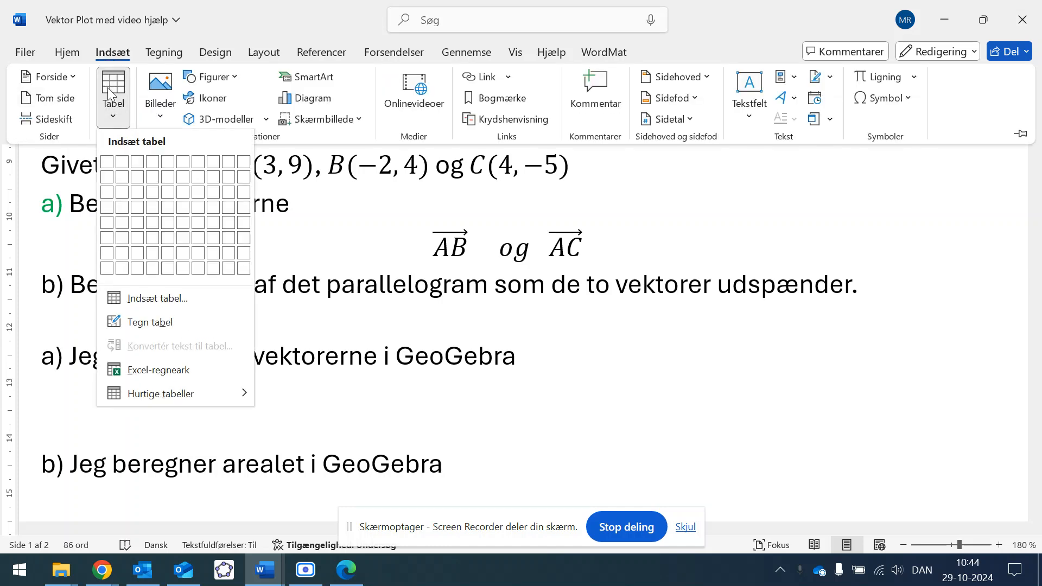
click(157, 176)
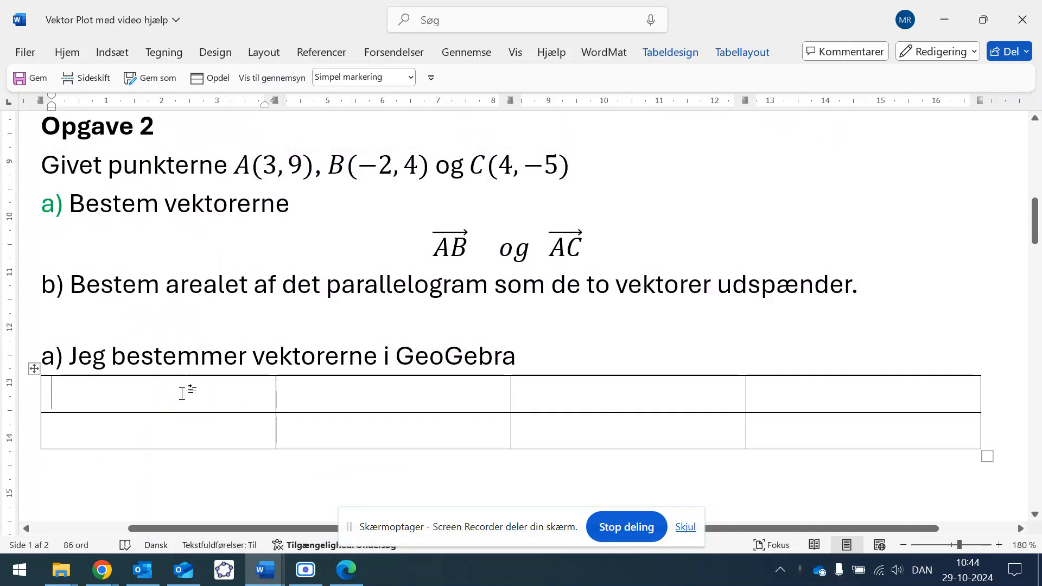
text(X)
text(y)
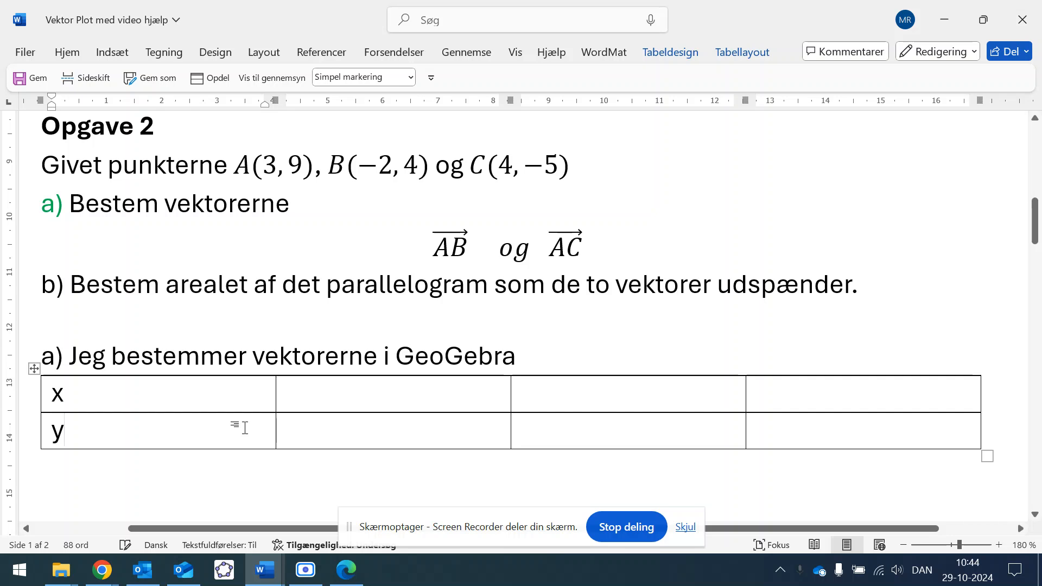
Step: Fill the table's x row with the x-coordinates of points A, B and C: 3, -2 and 4
click(346, 398)
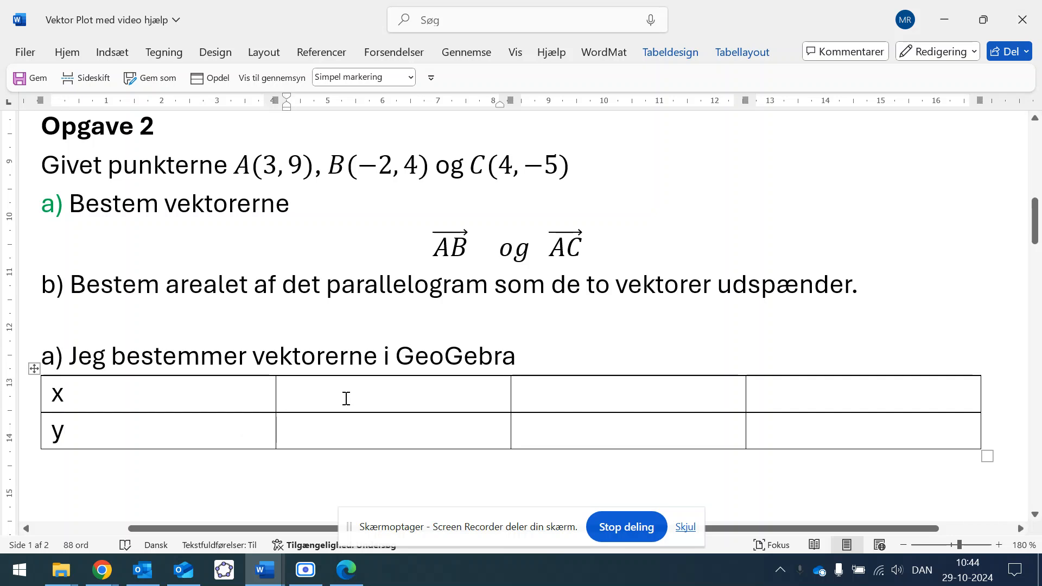
text(3)
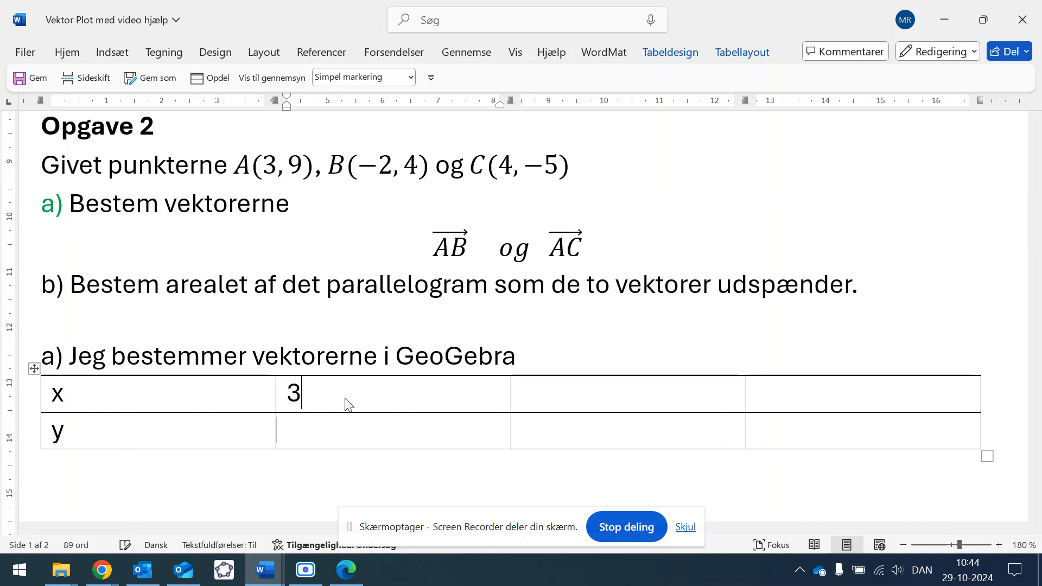
key(Tab)
text(-2)
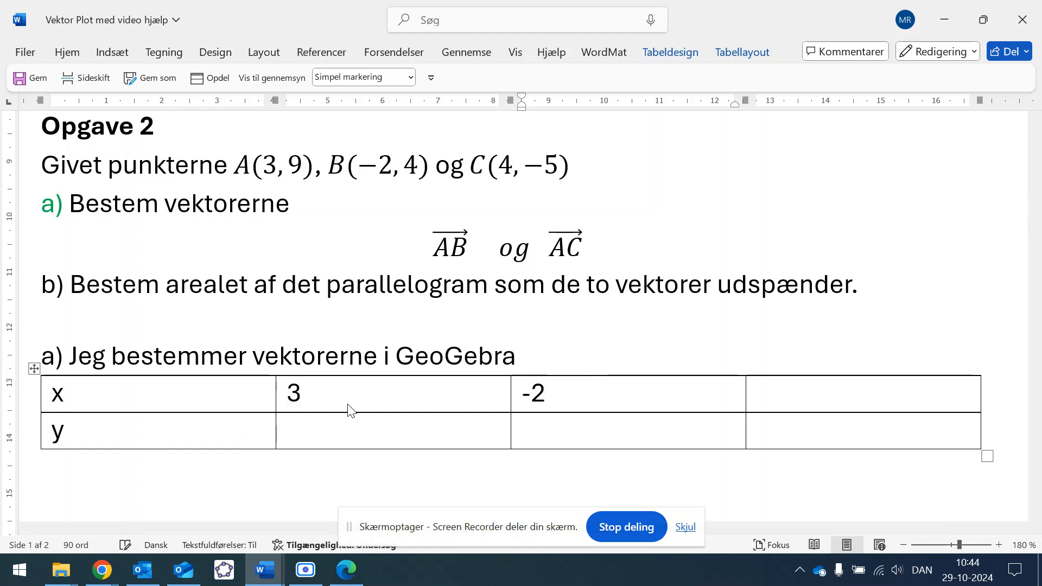
key(Tab)
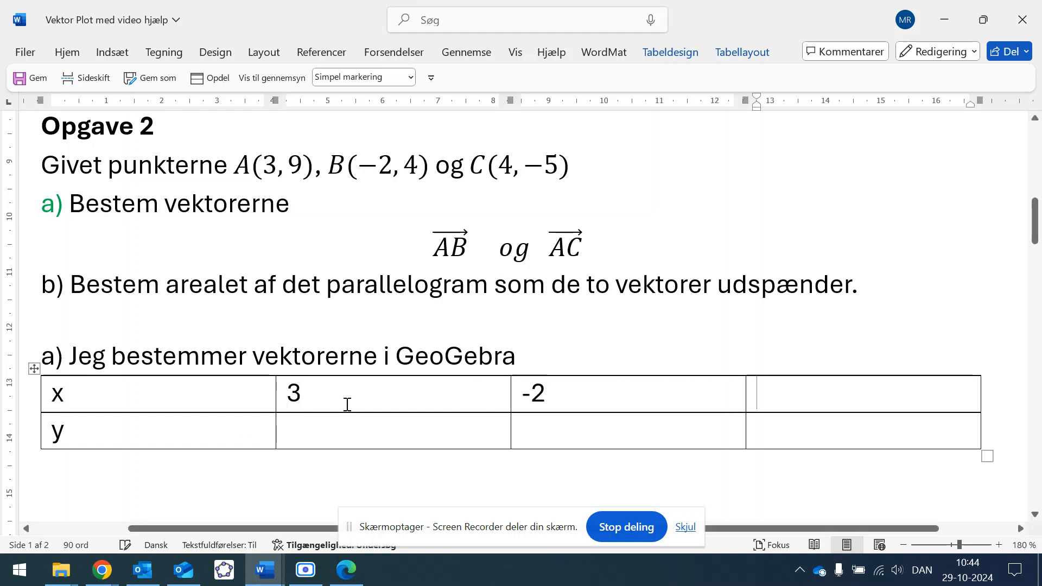
text(4)
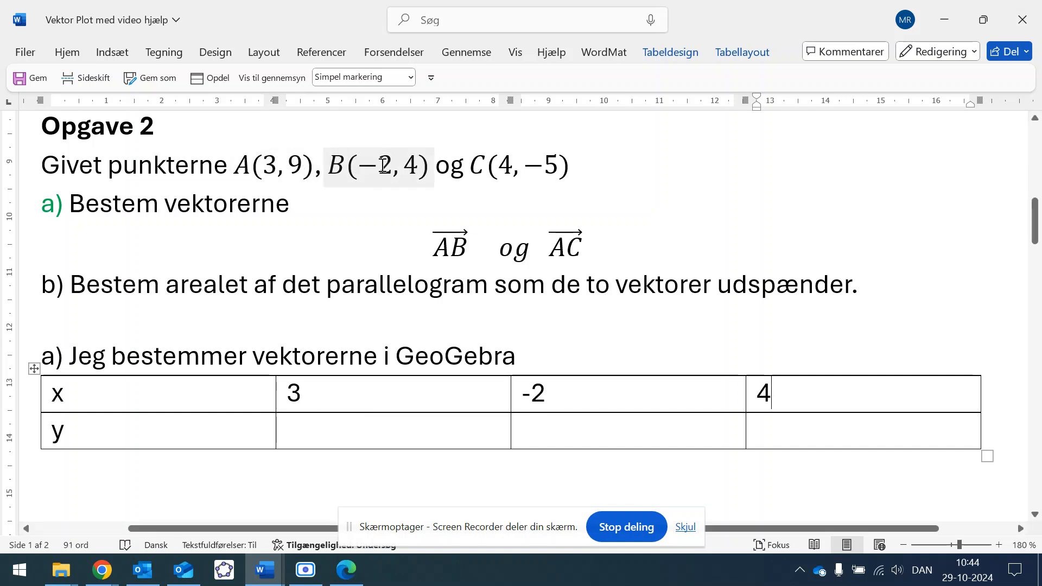
Step: Fill the table's y row with the y-coordinates of points A, B and C: 9, 4 and -5
click(322, 430)
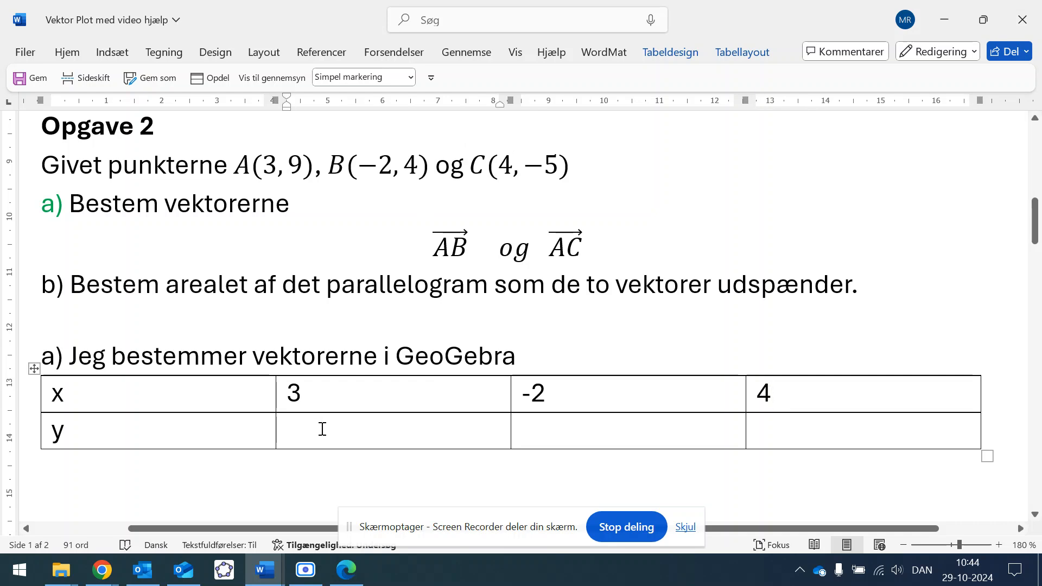
text(9)
key(Tab)
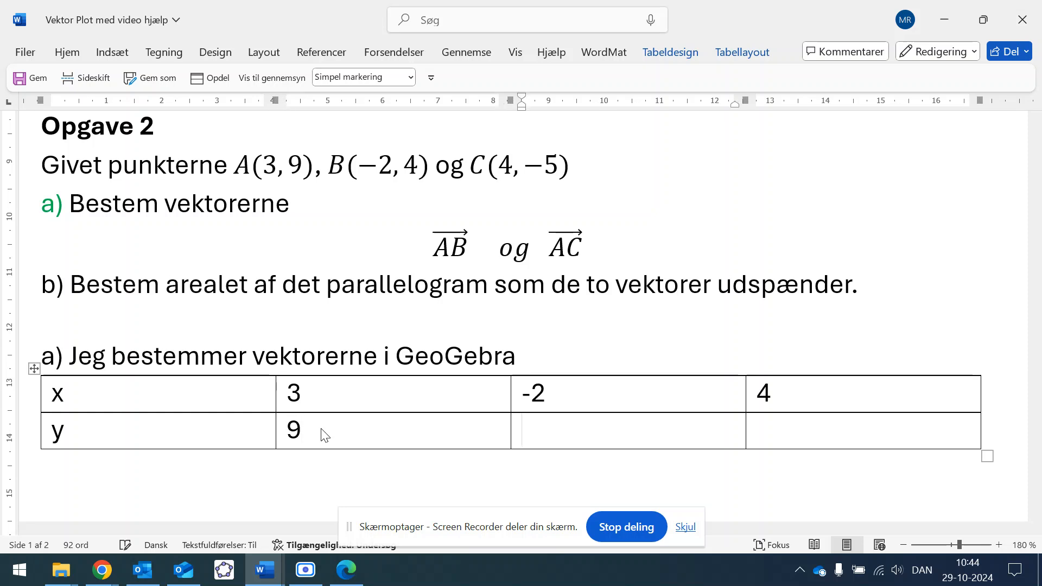
text(4)
key(Tab)
text(-5)
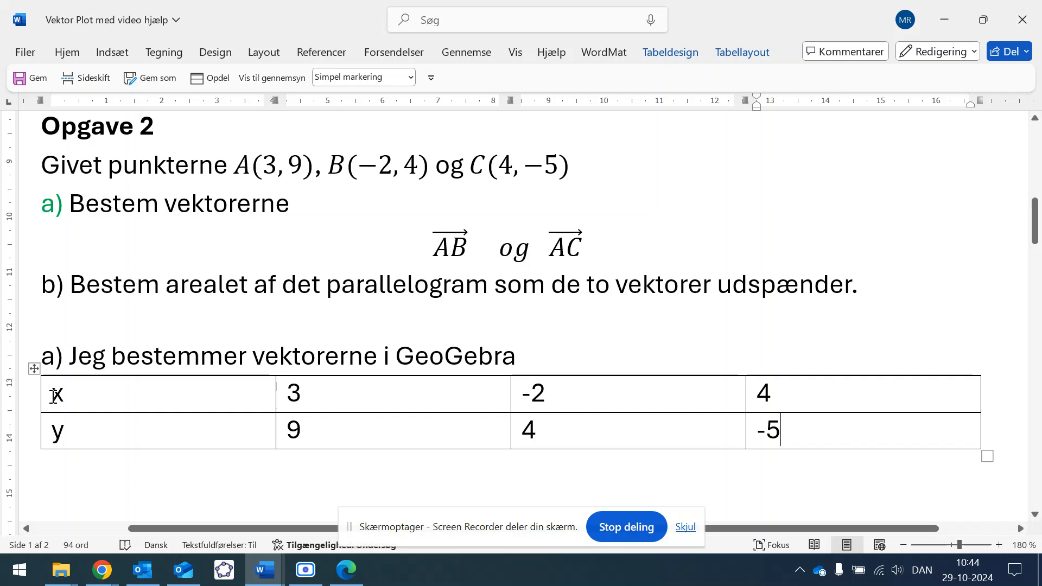
mouse_move(54, 397)
mouse_down()
mouse_move(226, 434)
mouse_move(356, 438)
mouse_up()
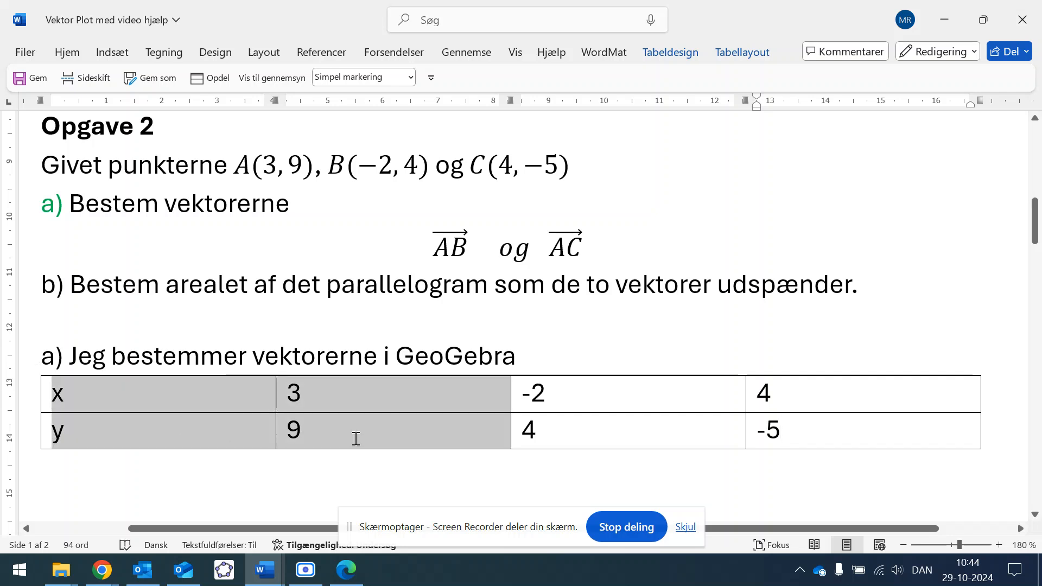
drag(469, 441, 547, 432)
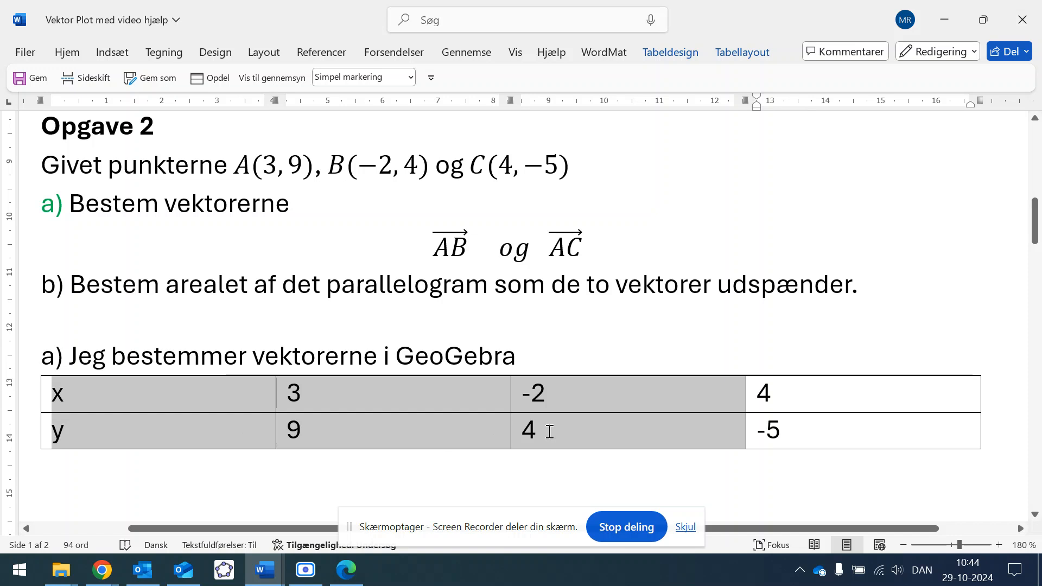
drag(549, 432, 703, 435)
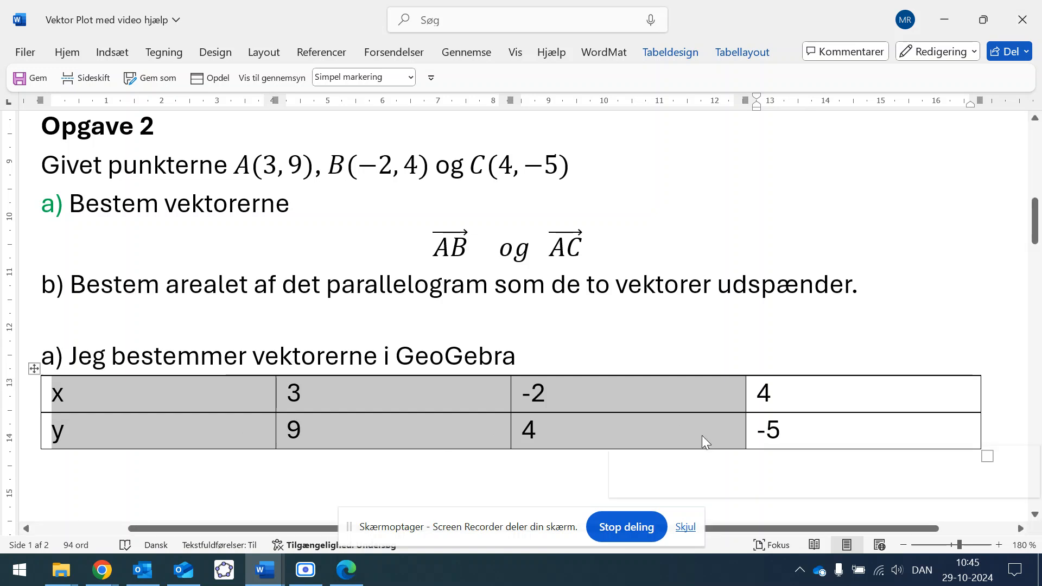
click(162, 409)
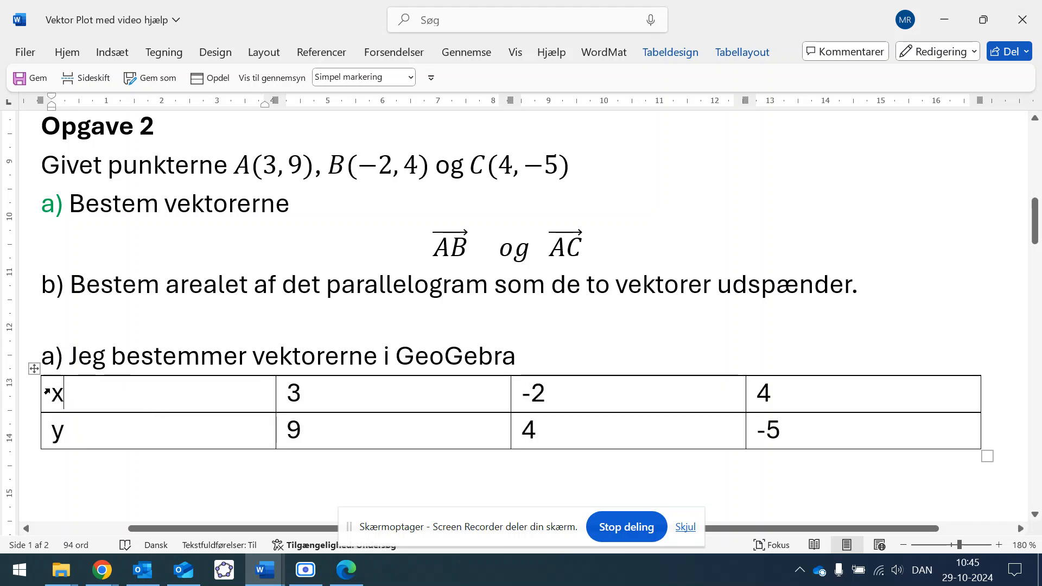
Step: Plot the points of the whole coordinate table in GeoGebra through WordMat, discarding the earlier unsaved changes
drag(52, 392, 790, 422)
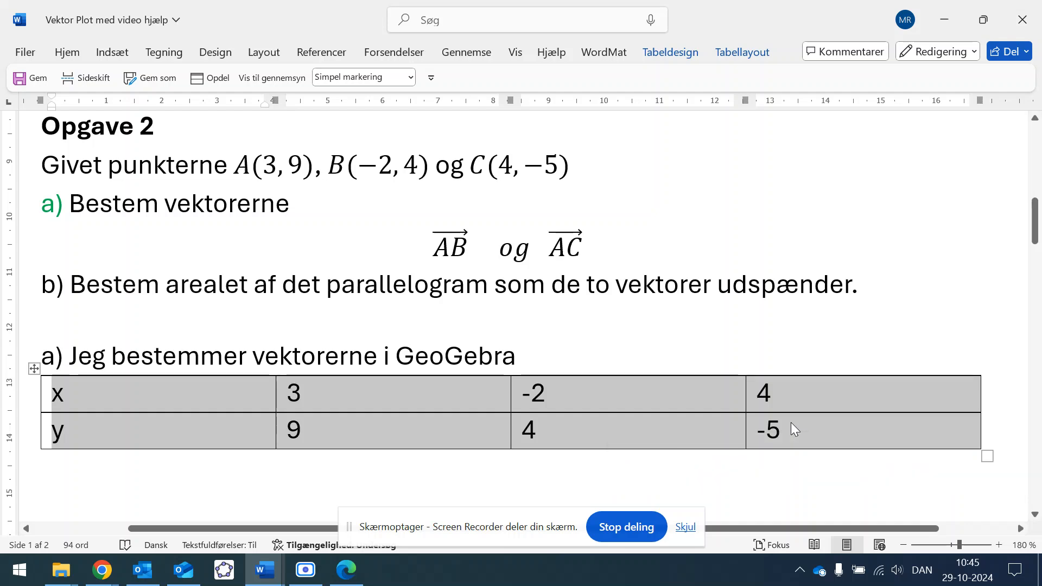
key(alt+p)
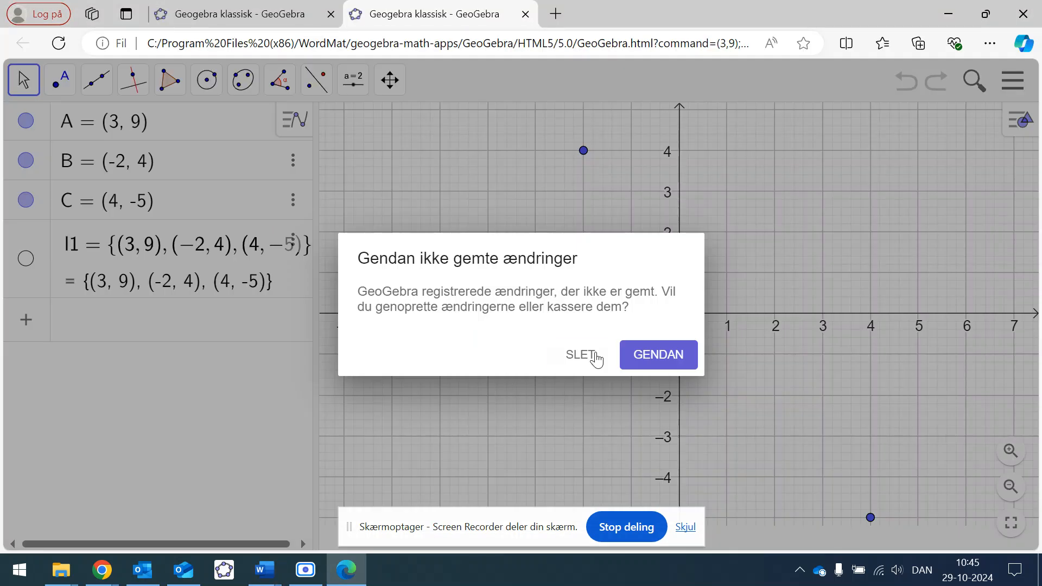
click(595, 356)
Step: Show the name labels of the plotted points A, B and C in the coordinate system
scroll(497, 386, down, 3)
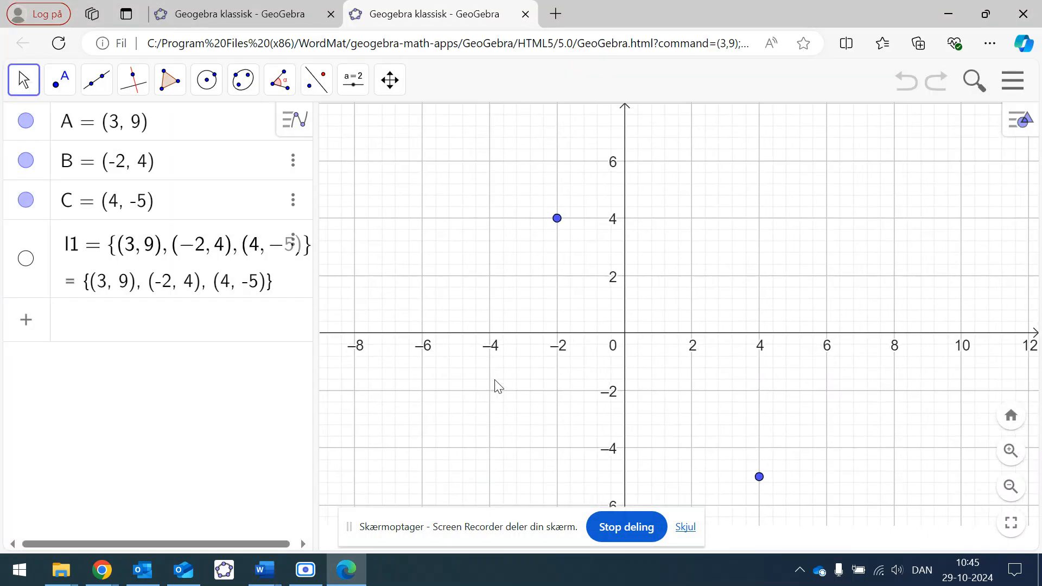
drag(623, 302, 522, 325)
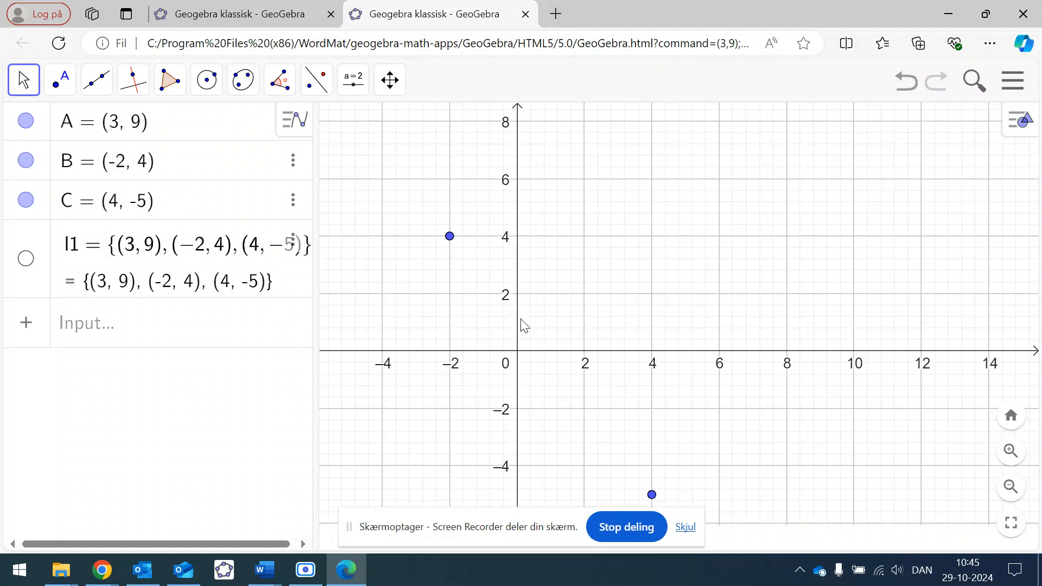
scroll(523, 326, down, 5)
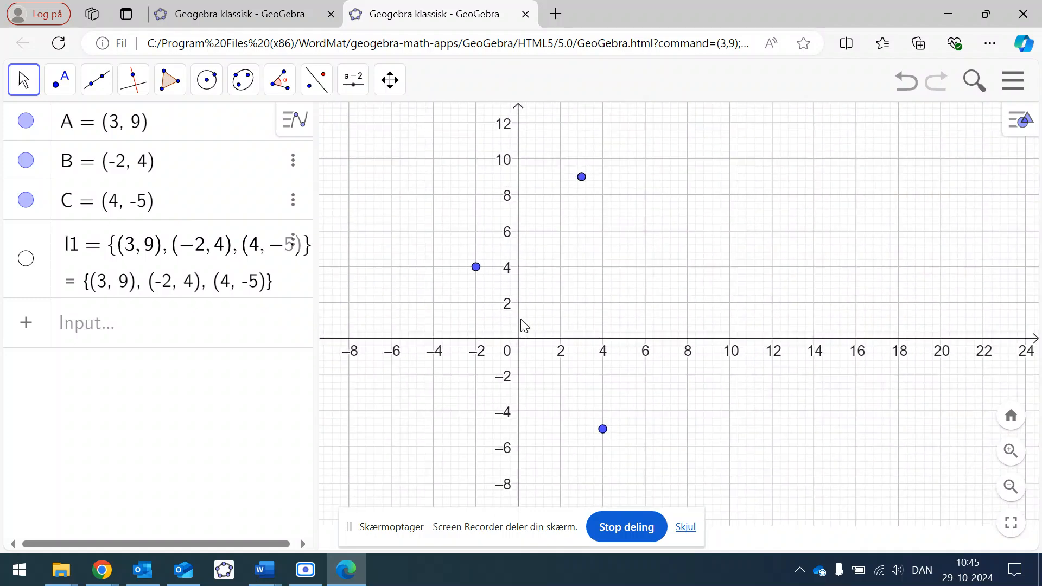
right_click(582, 179)
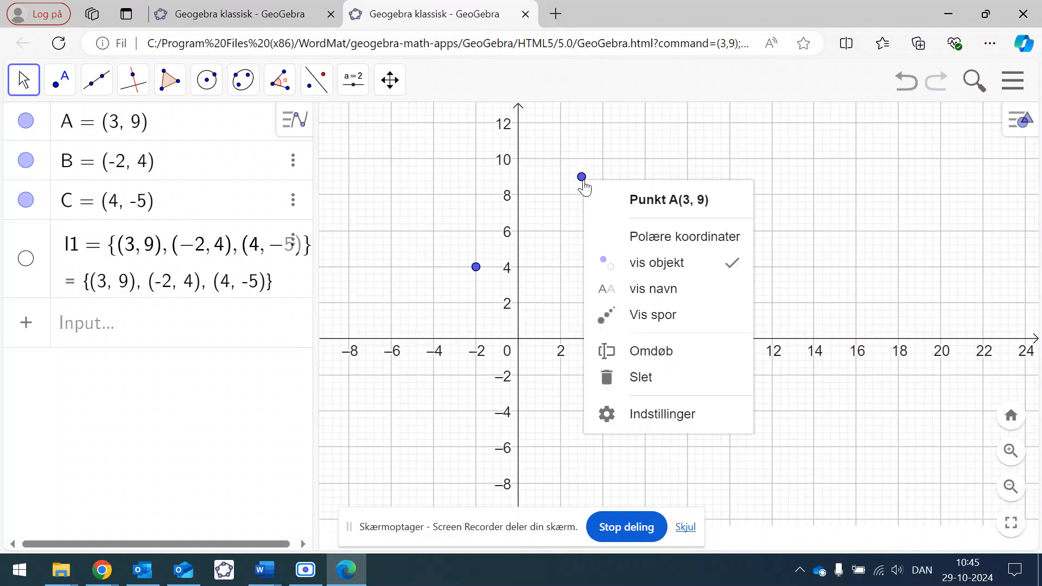
click(658, 296)
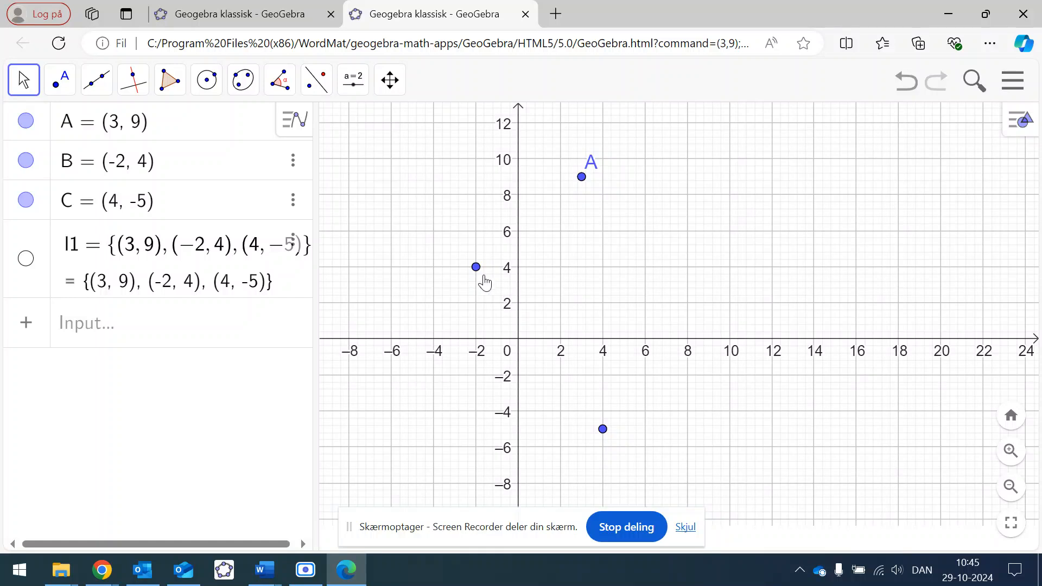
right_click(477, 275)
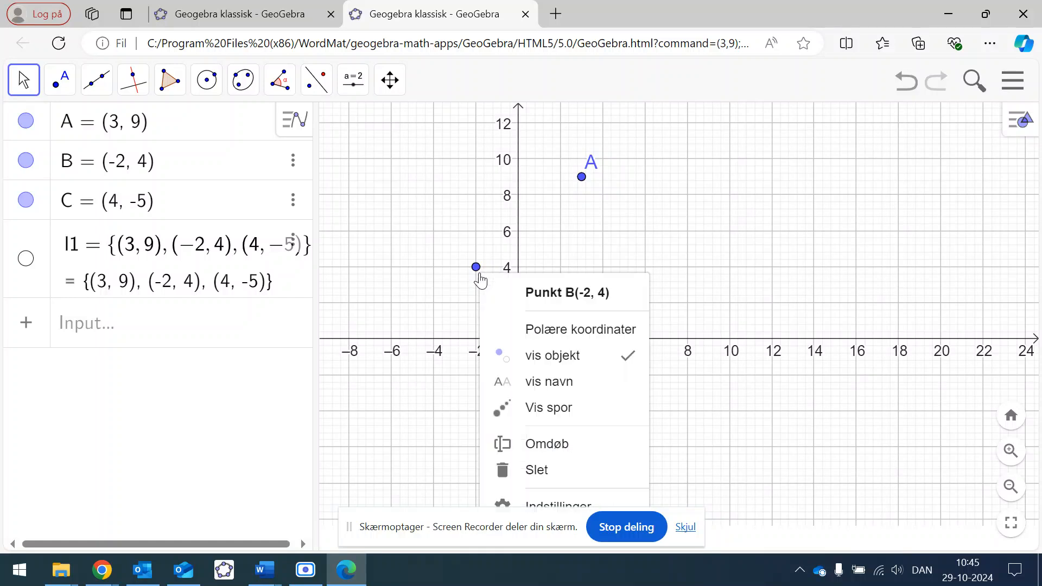
click(557, 385)
right_click(602, 431)
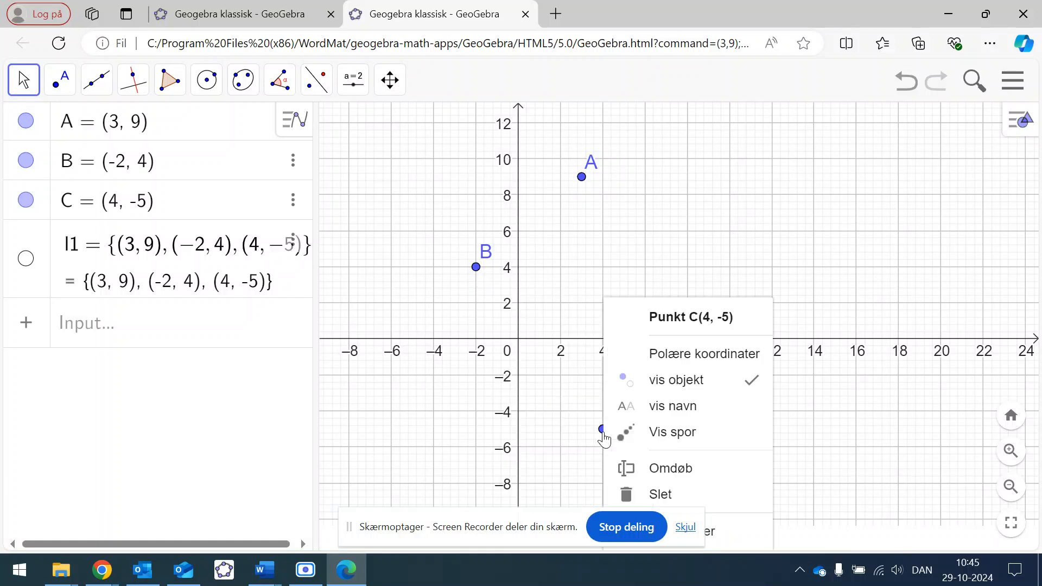
click(677, 415)
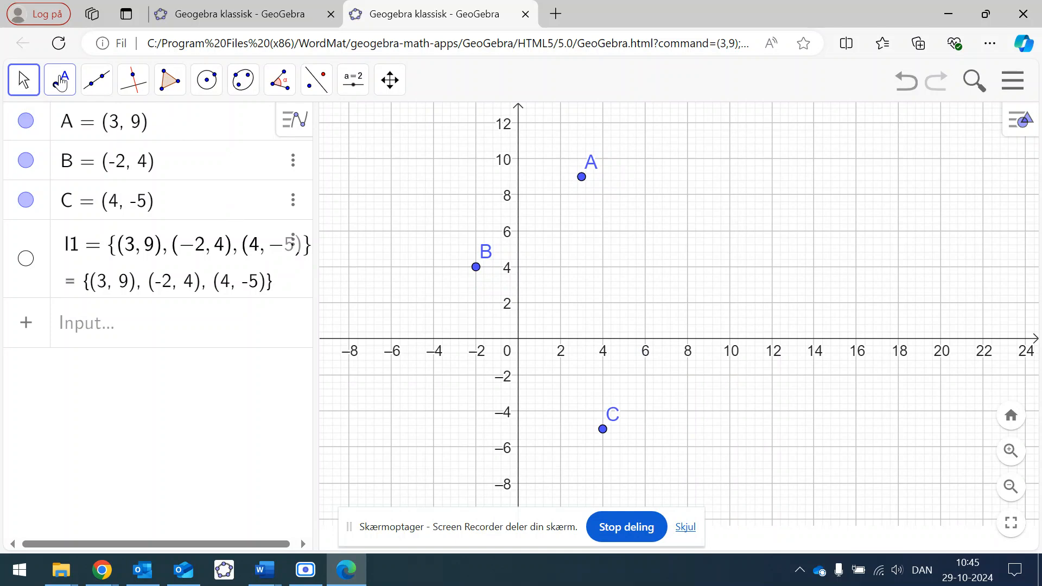
Step: Draw one vector from A to B and another from A to C with the Vector tool
click(98, 89)
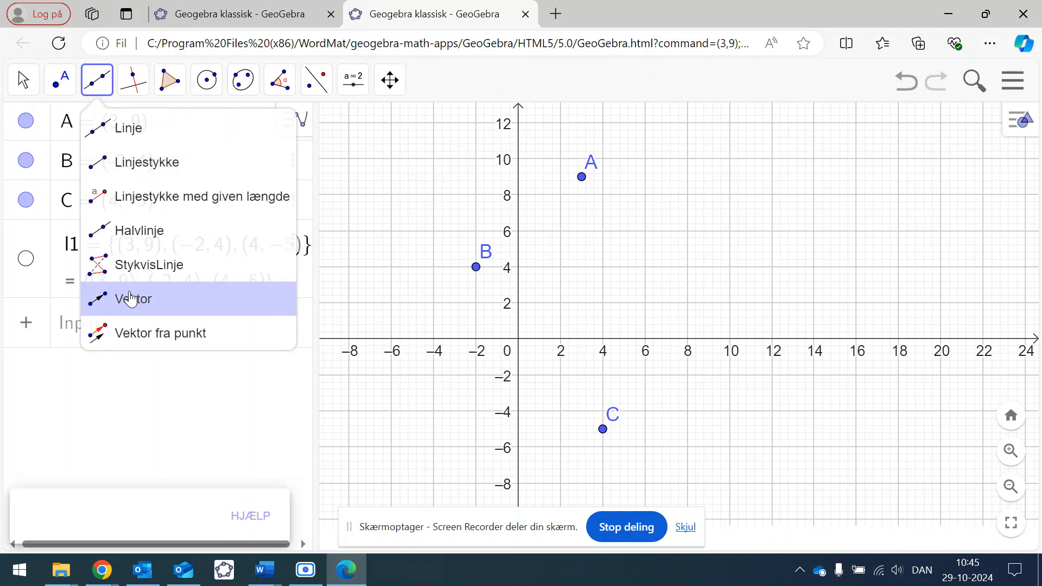
click(582, 177)
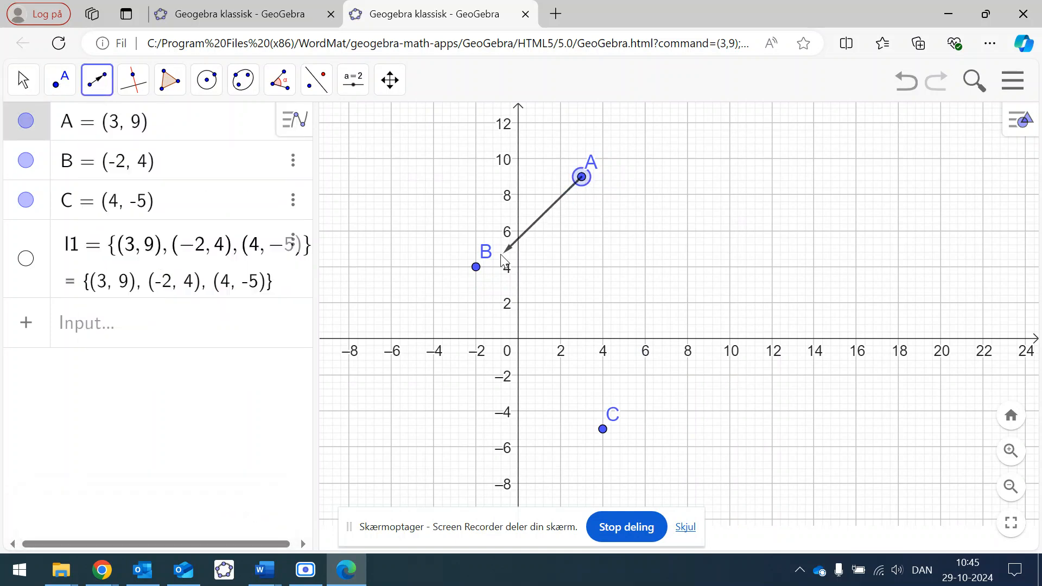
click(476, 267)
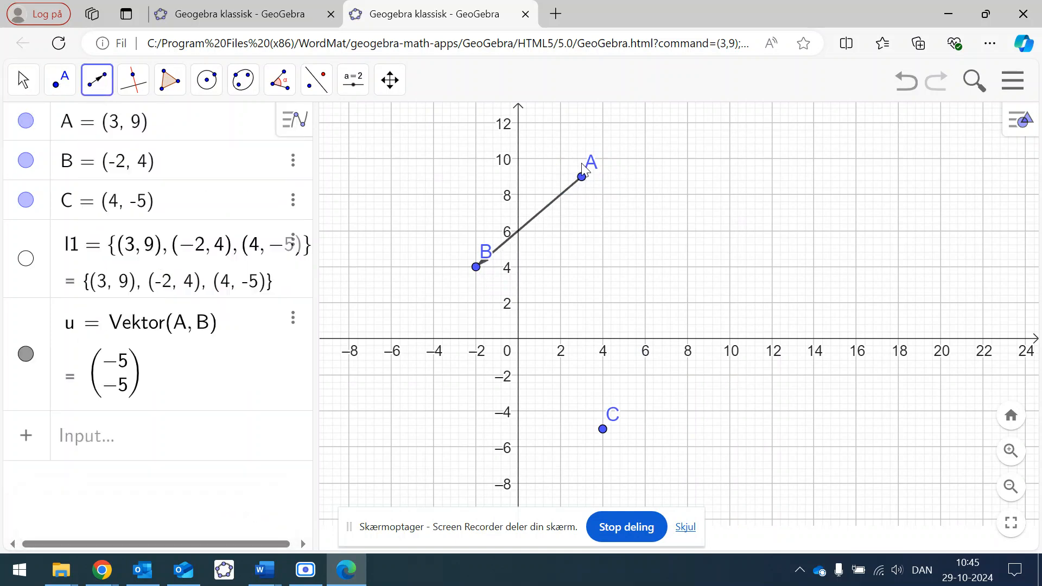
click(582, 179)
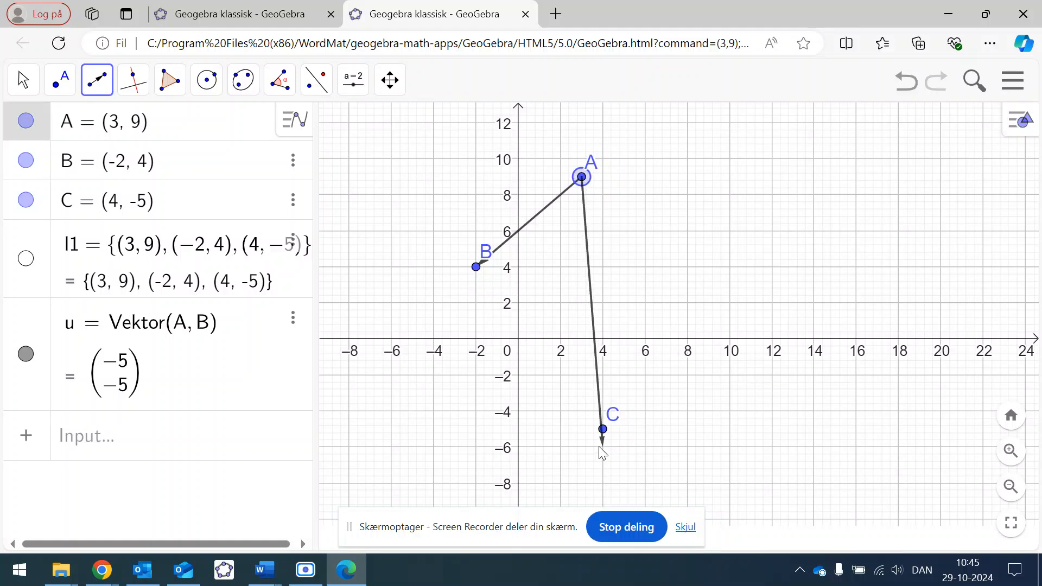
click(604, 430)
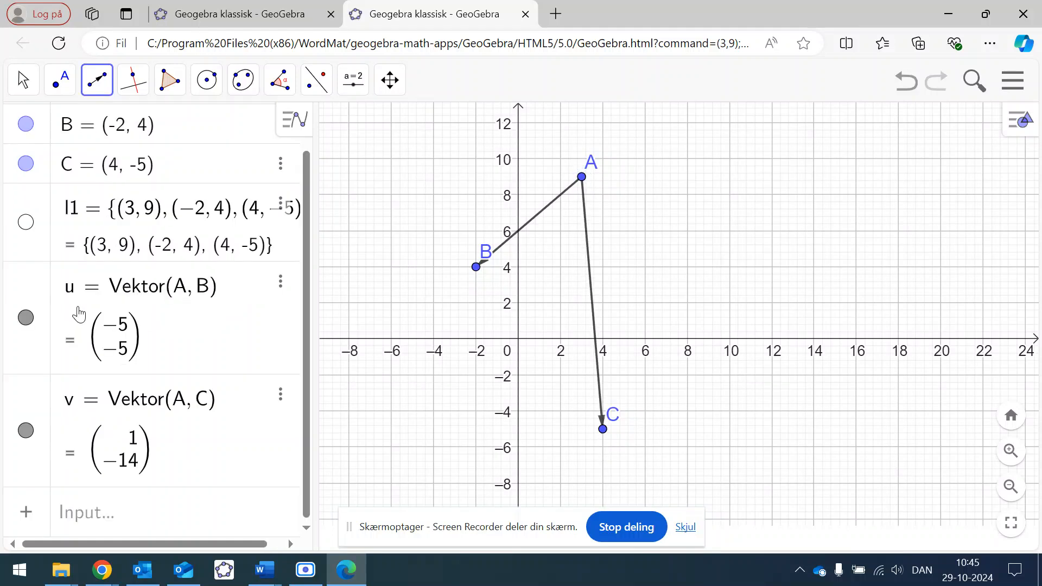
Step: Rename the vector from A to B as AB
click(81, 295)
key(BackSpace)
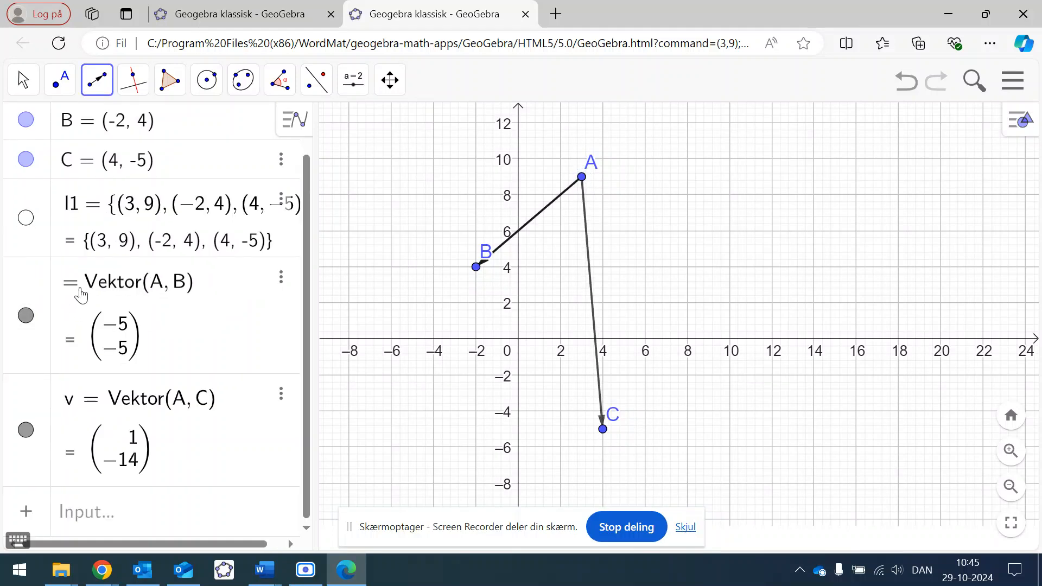
text(AB)
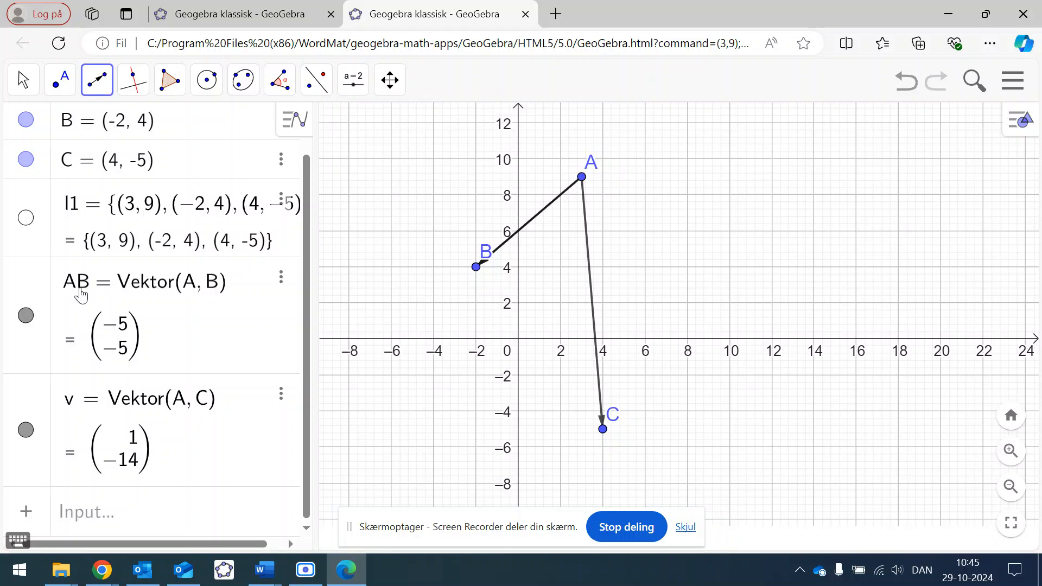
Step: Rename the vector from A to C as AC
click(83, 404)
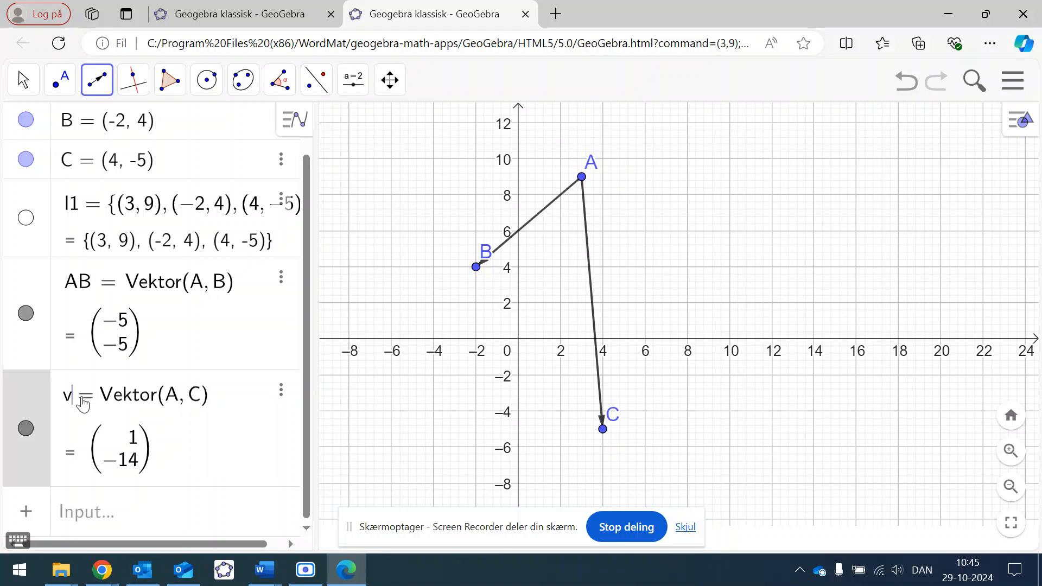
key(BackSpace)
text(AC)
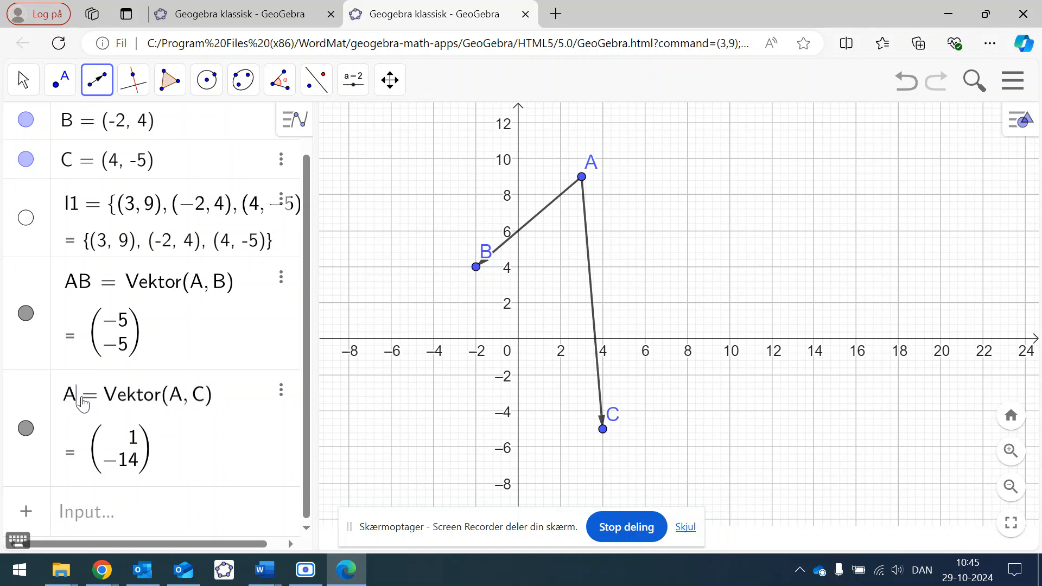
click(141, 531)
Step: Try to place the coordinates of vector AB as a text in the coordinate system
drag(76, 302, 343, 283)
click(718, 357)
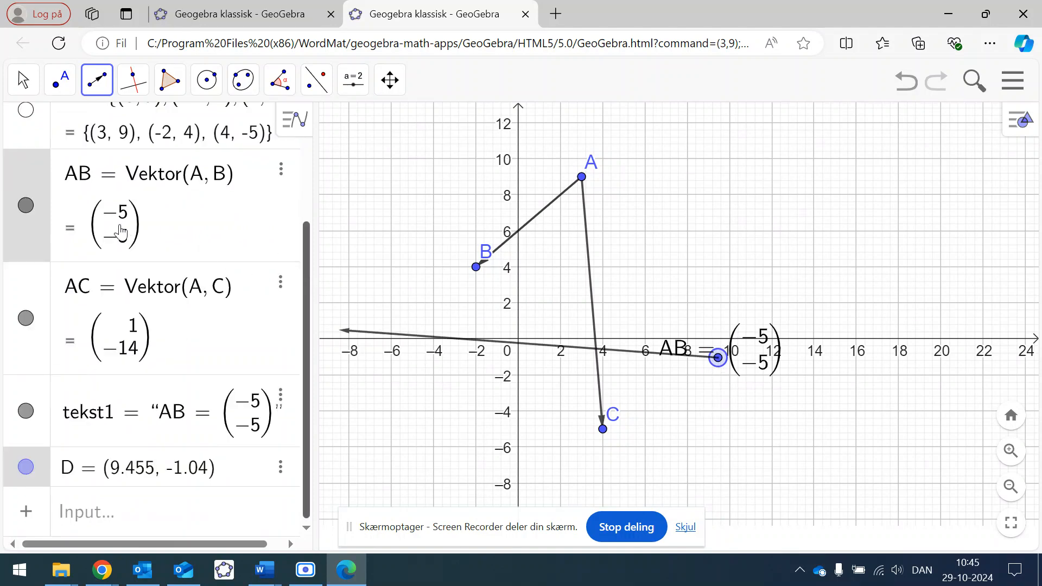
Step: Place the coordinates of vectors AB and AC as texts in the coordinate system, each in free space beside its vector
click(21, 84)
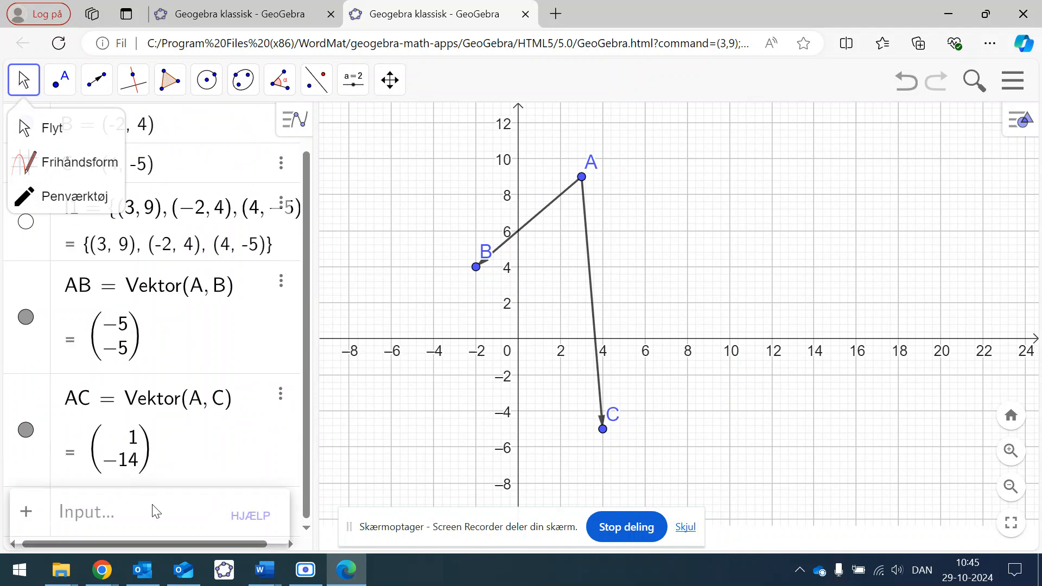
drag(103, 332, 351, 197)
drag(708, 279, 423, 205)
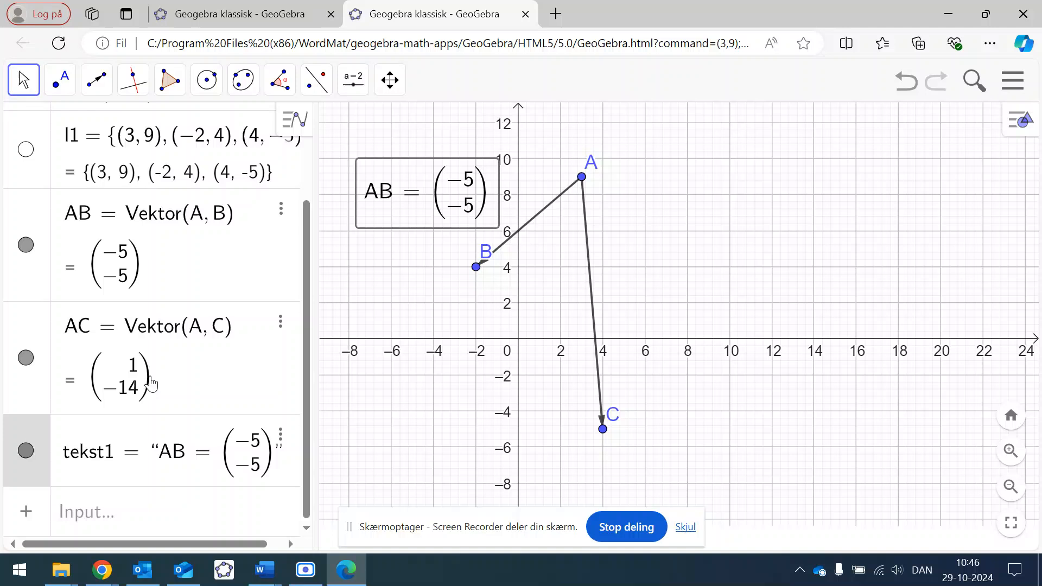
drag(114, 383, 374, 368)
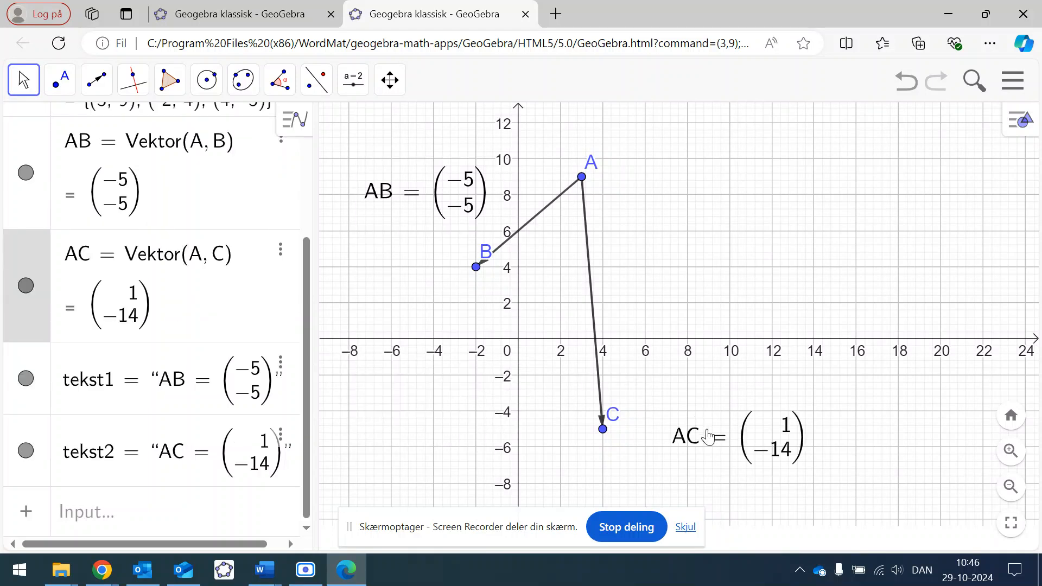
drag(706, 437, 678, 284)
click(794, 411)
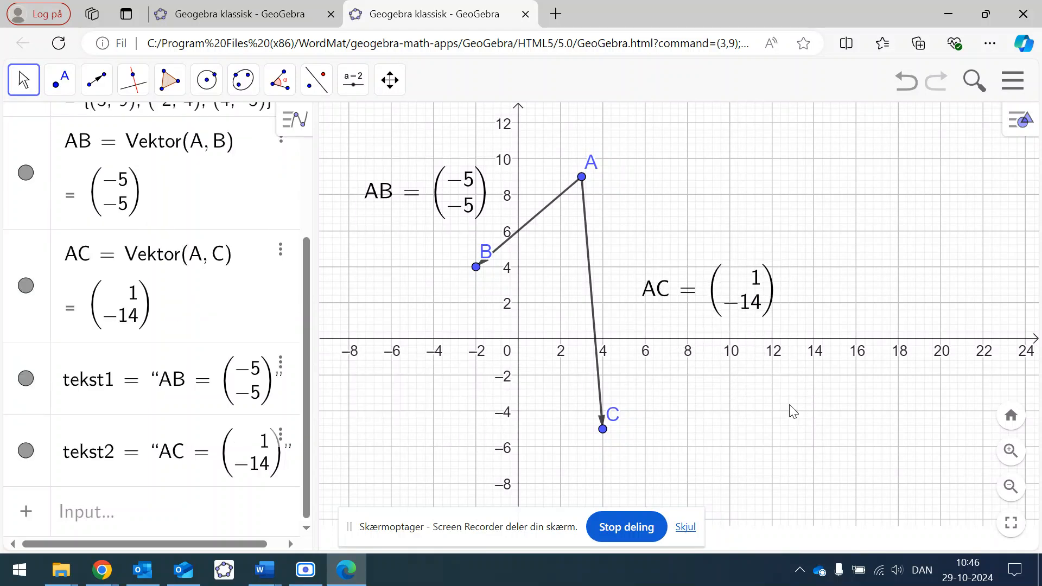
Step: Capture the part of the coordinate system with both vectors and their texts, and paste the picture below the table in the Word document
key(super+shift+s)
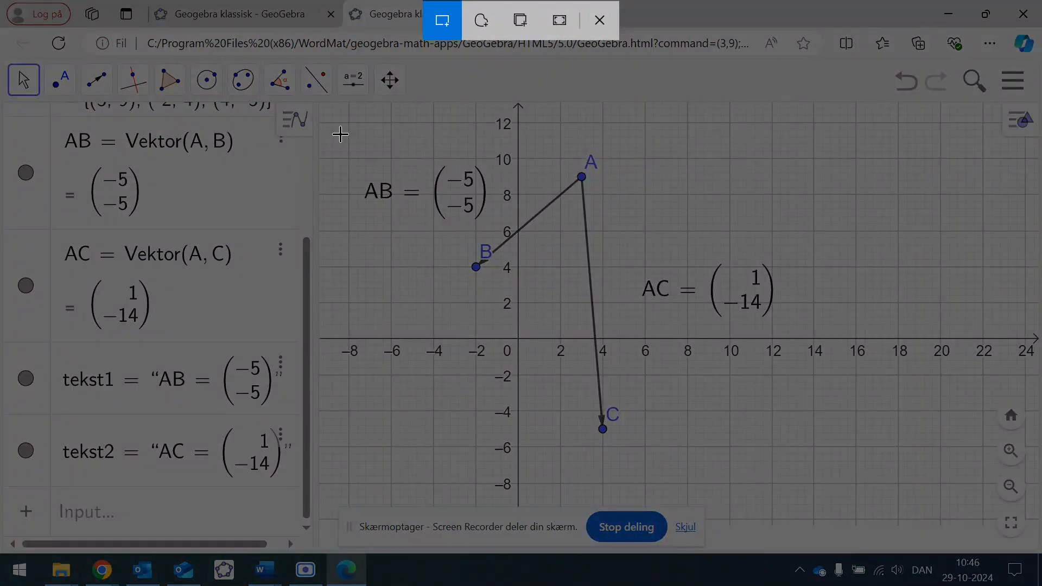
drag(340, 134, 812, 437)
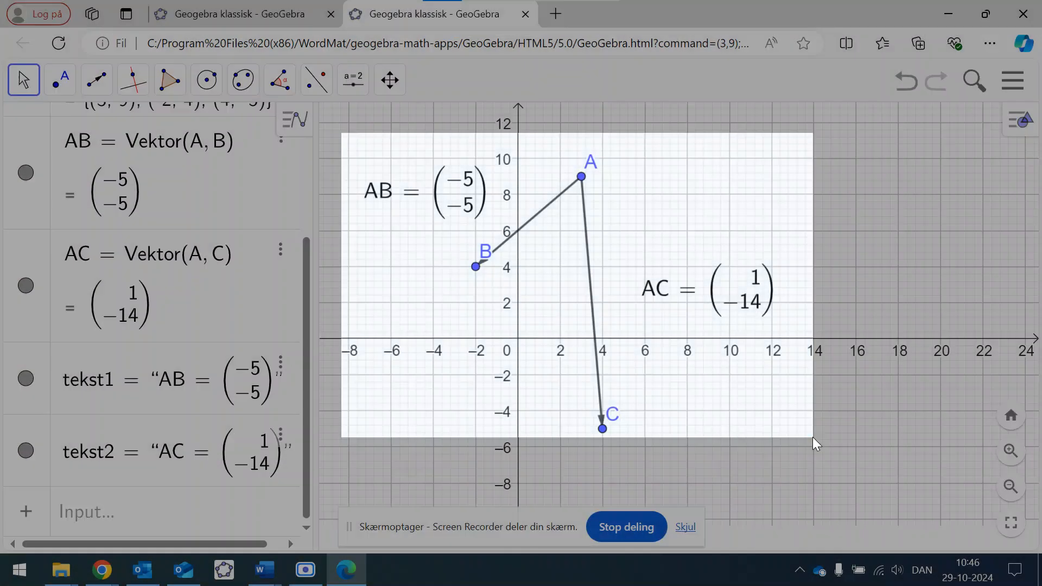
key(alt+Tab)
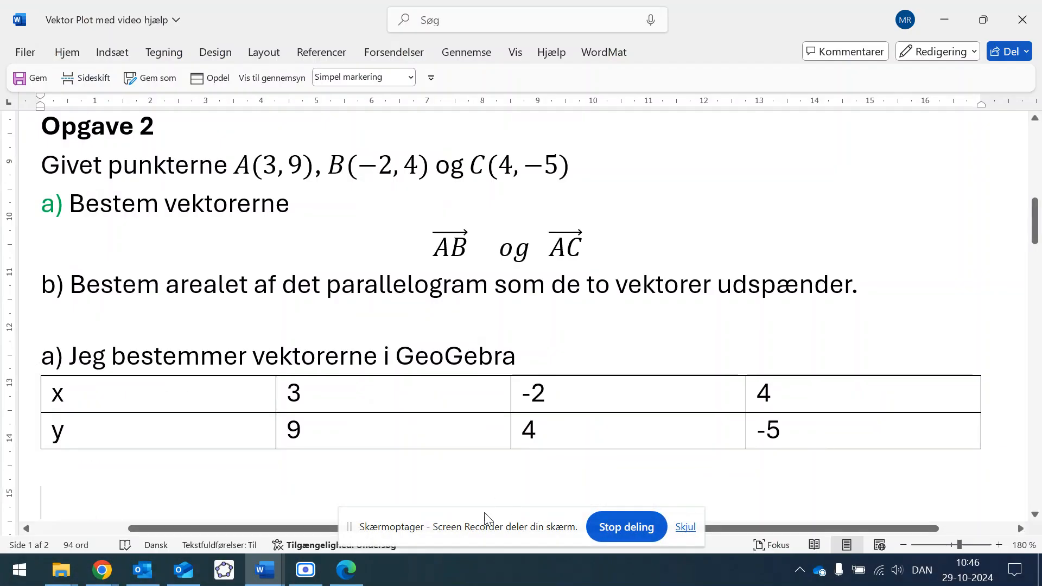
key(ctrl+v)
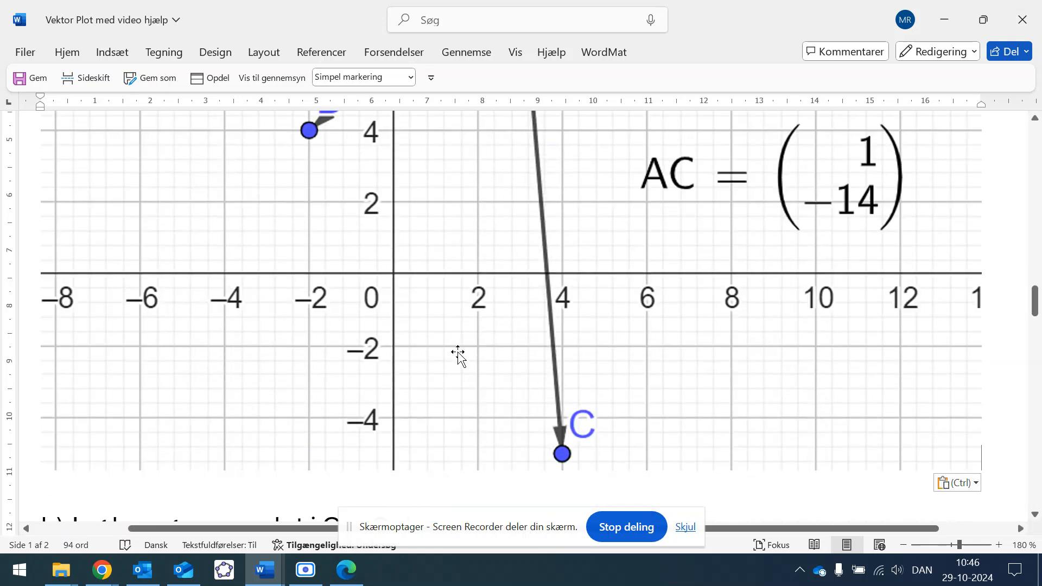
click(458, 353)
scroll(458, 353, up, 10)
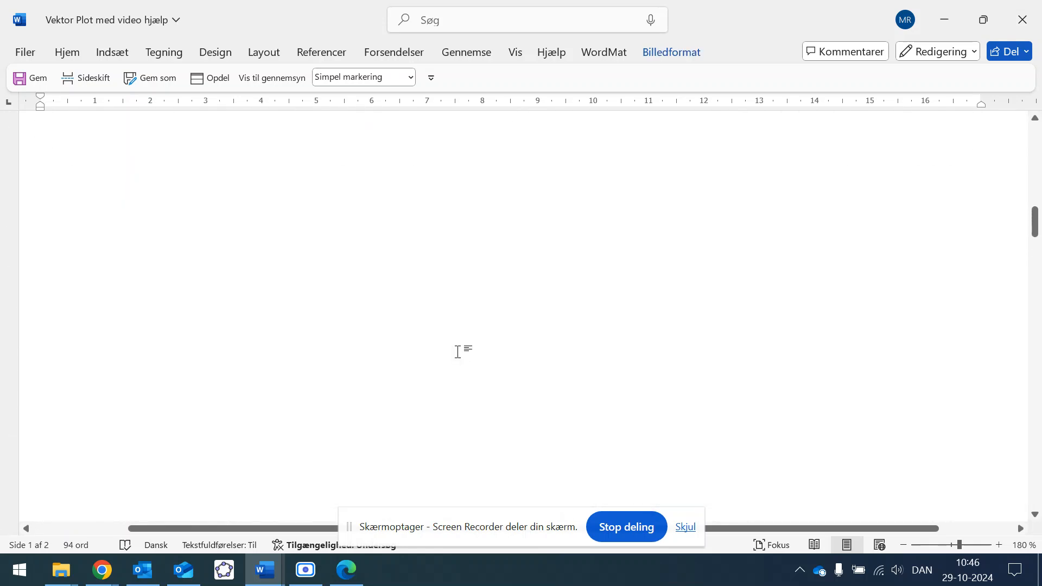
scroll(458, 352, up, 3)
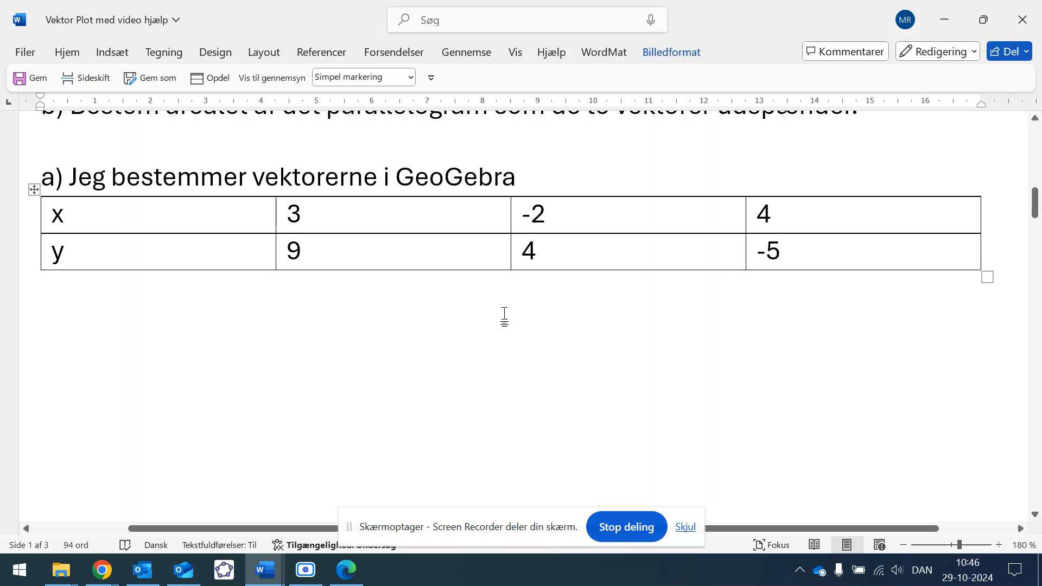
scroll(370, 434, down, 10)
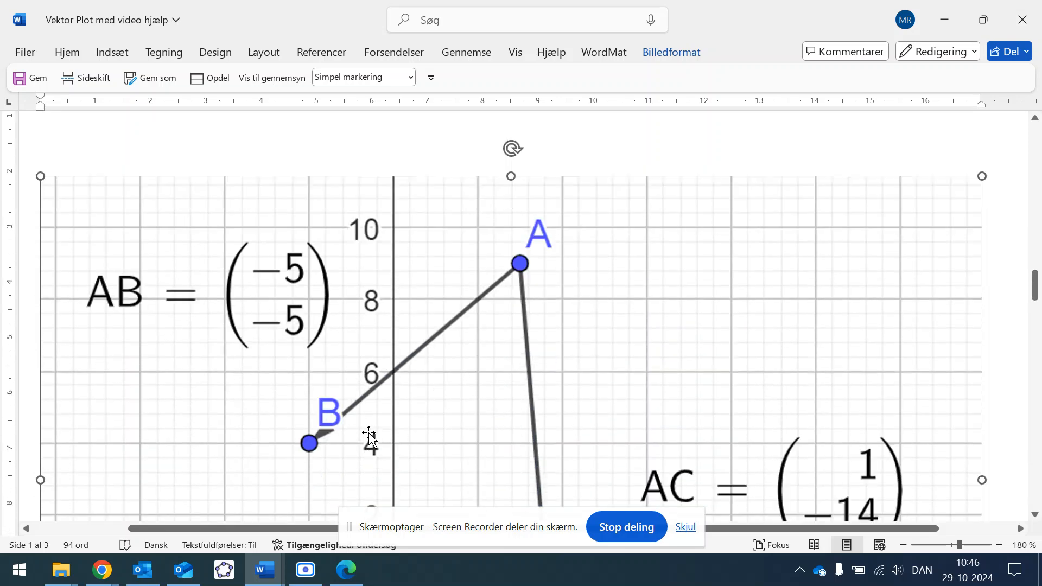
scroll(370, 434, down, 10)
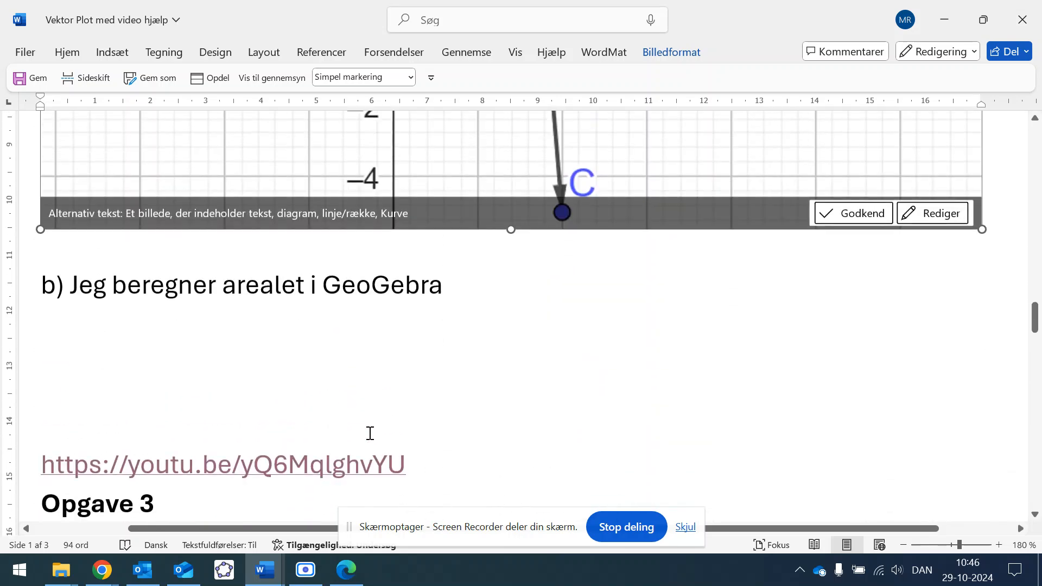
scroll(254, 351, up, 1)
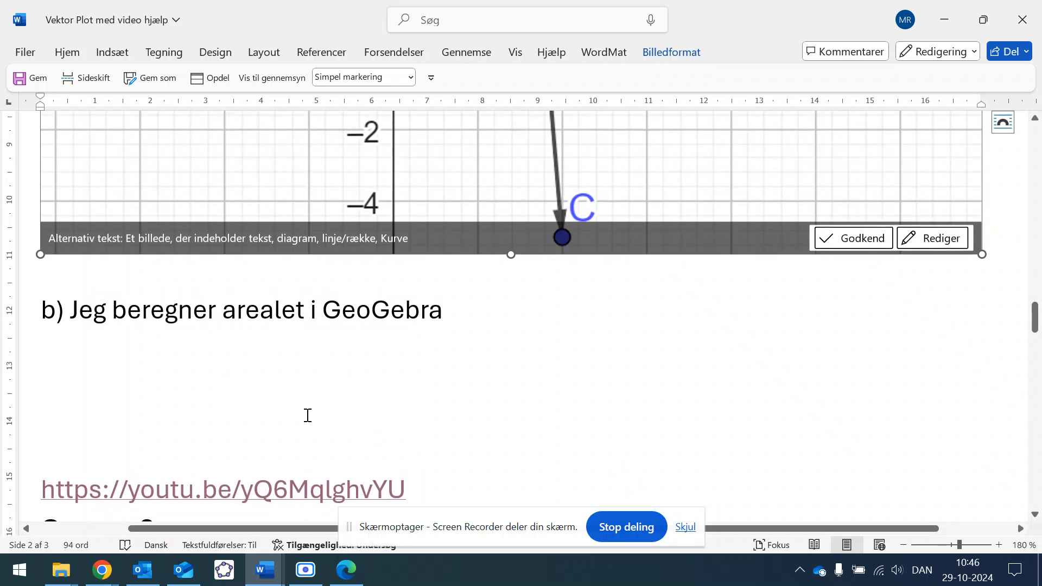
Step: Switch back to GeoGebra and draw a copy of vector AC starting at point B with the Vektor fra punkt tool
click(346, 569)
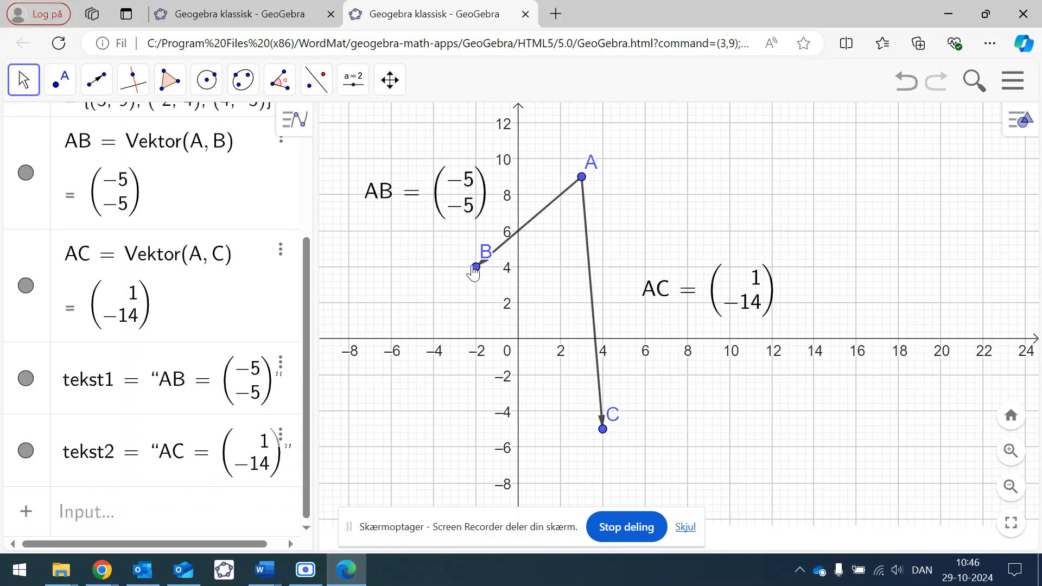
click(98, 83)
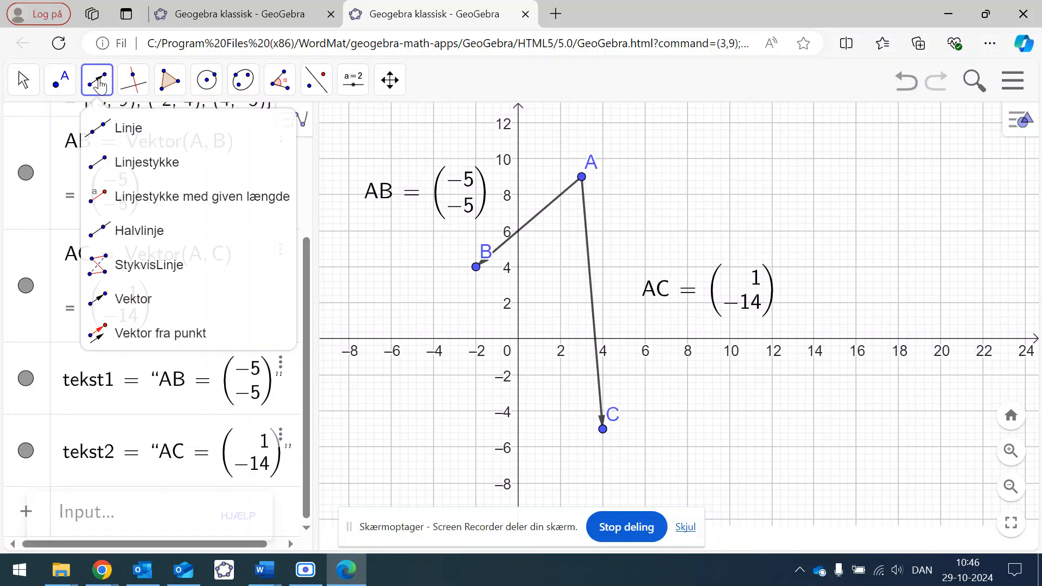
click(148, 338)
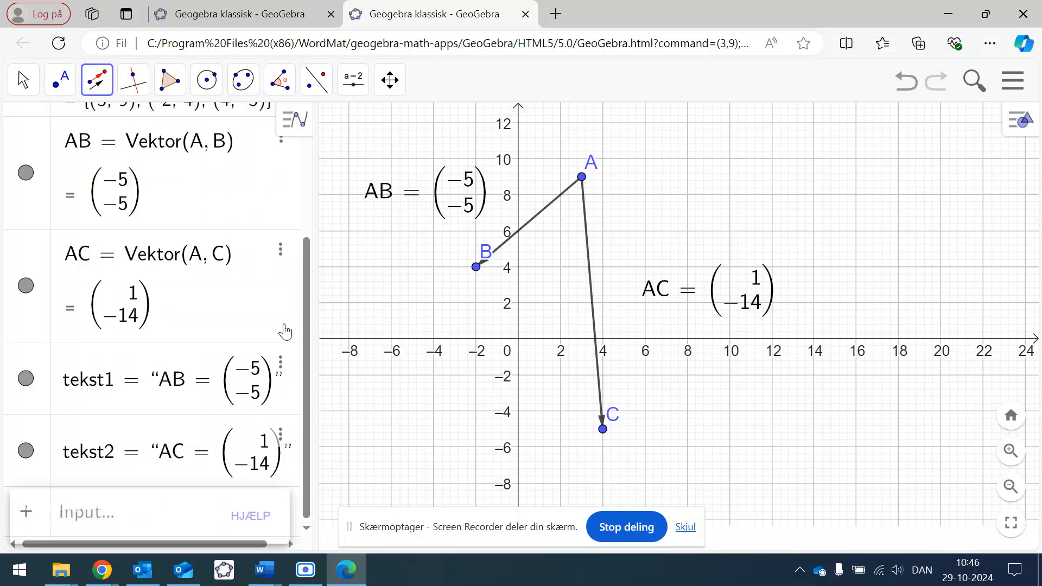
click(477, 267)
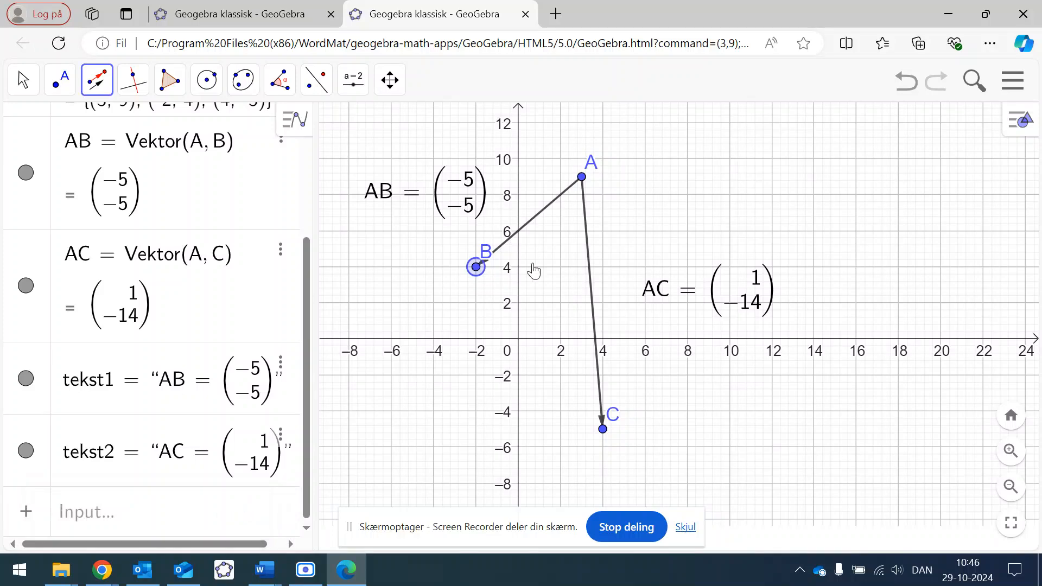
click(589, 267)
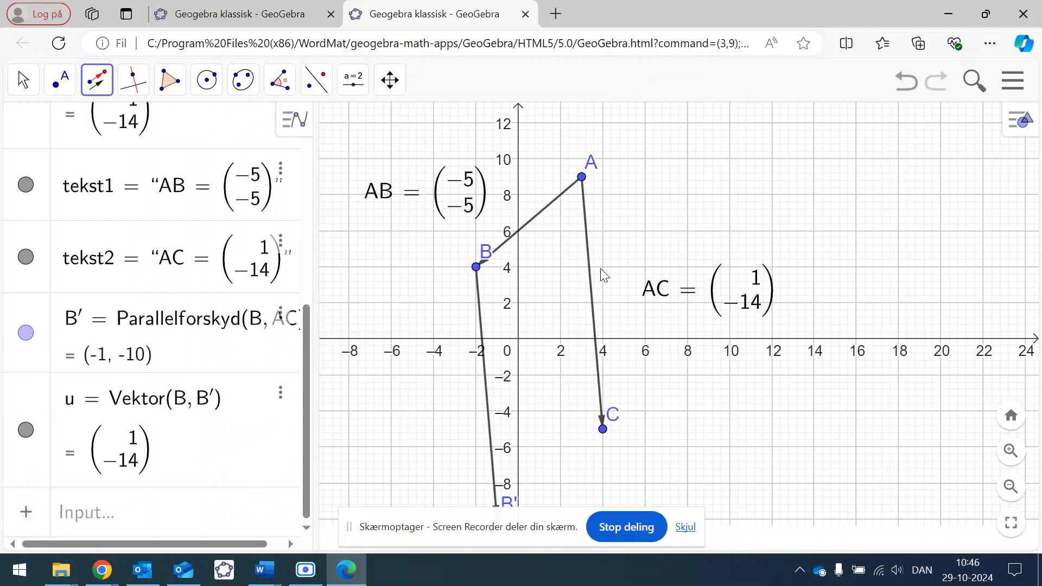
Step: Draw the parallelogram through B, B', C and A with the Polygon tool
scroll(646, 428, down, 1)
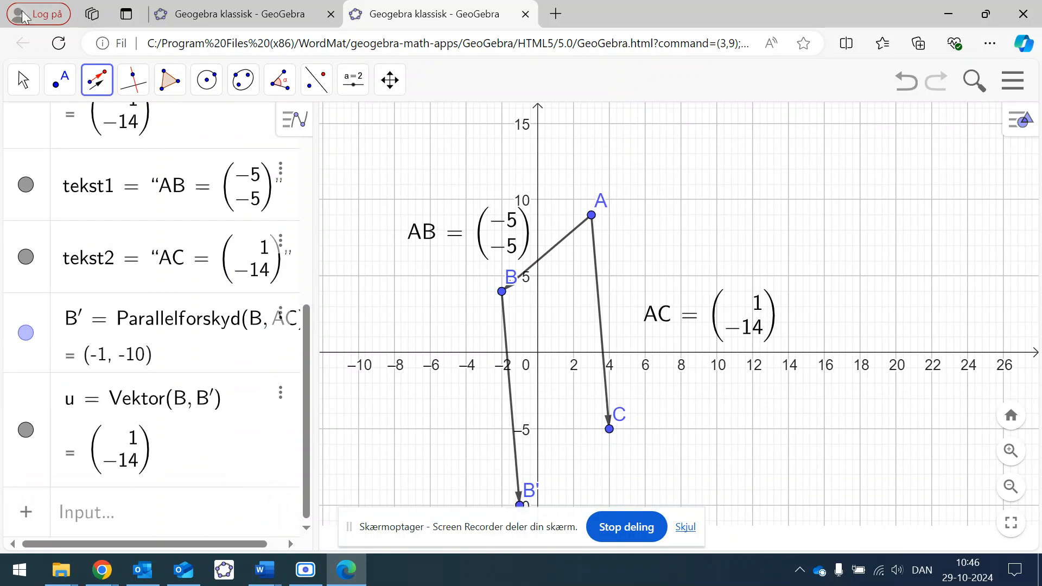
click(22, 76)
drag(383, 395, 384, 313)
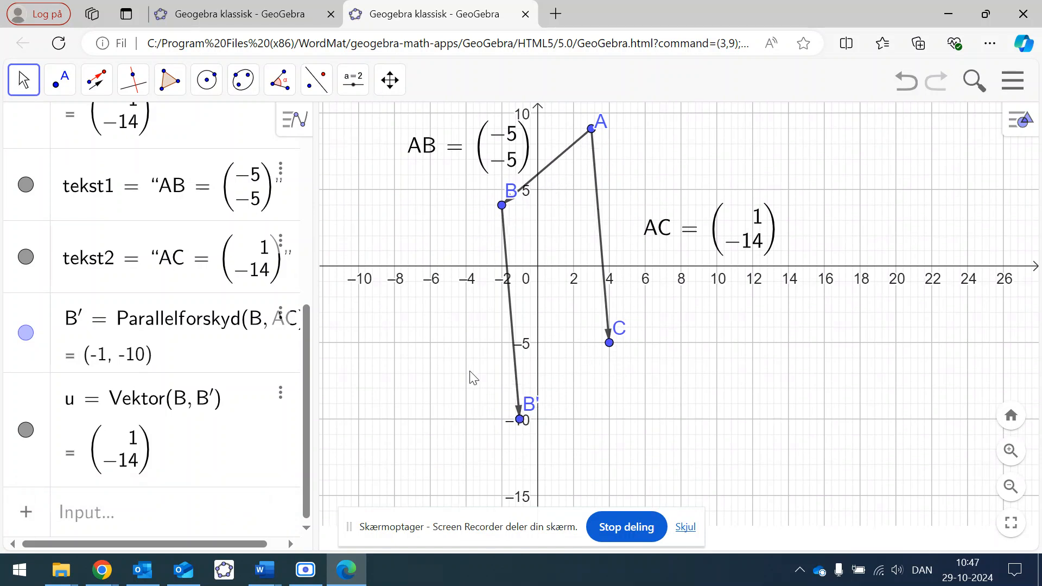
click(170, 81)
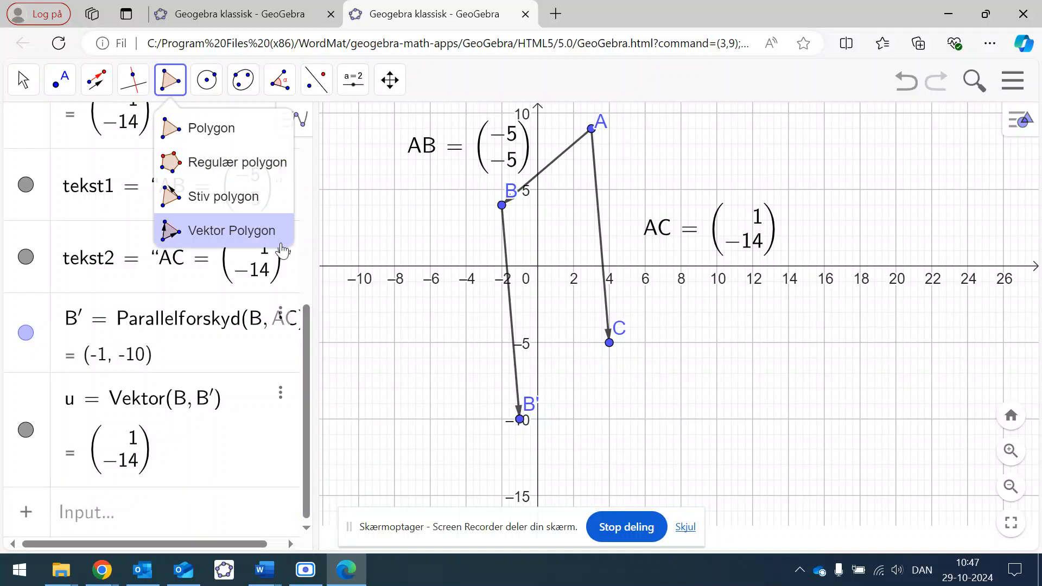
click(222, 131)
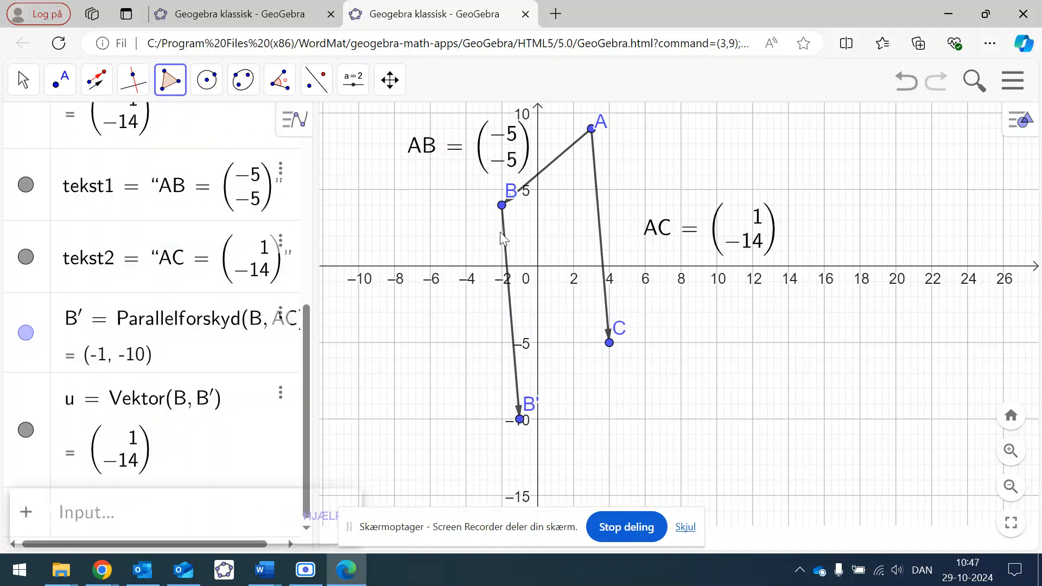
click(503, 208)
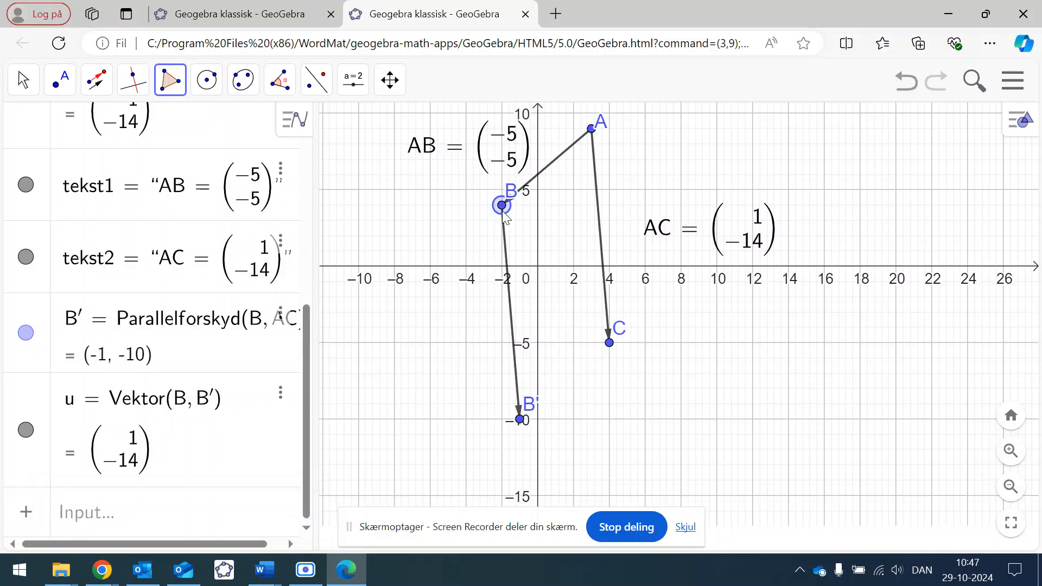
click(520, 421)
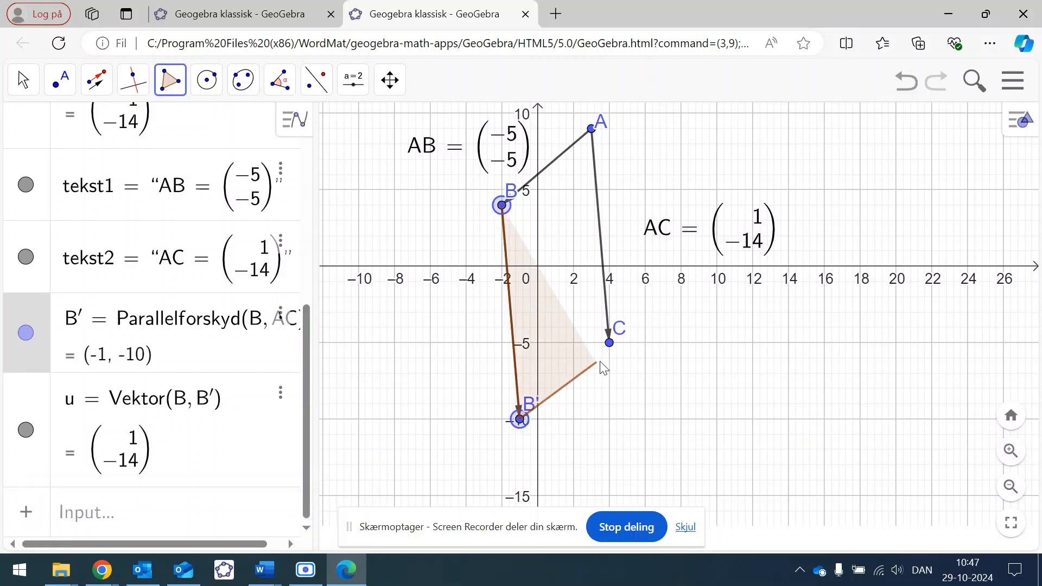
click(609, 342)
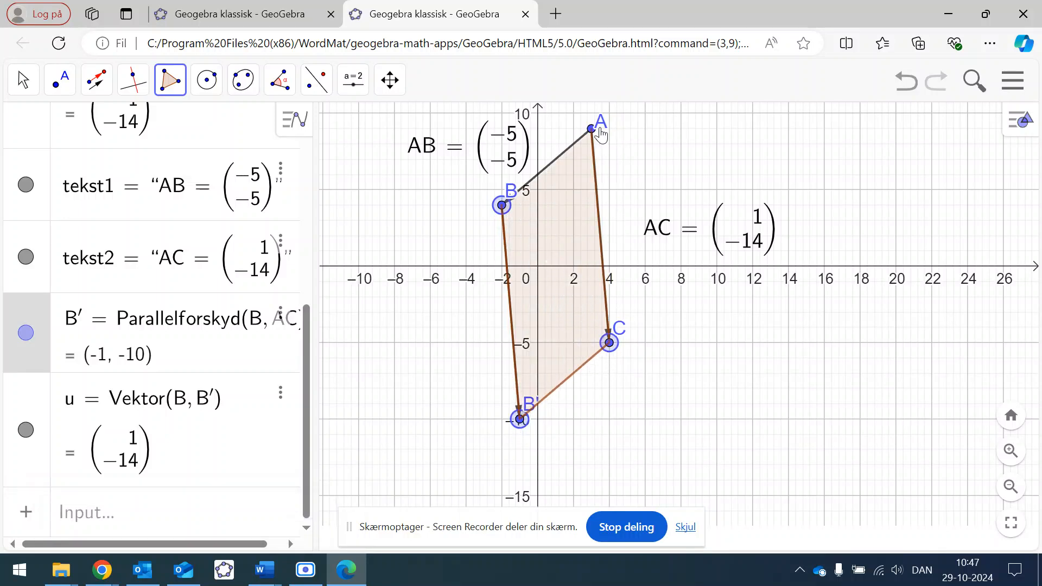
click(593, 129)
click(503, 207)
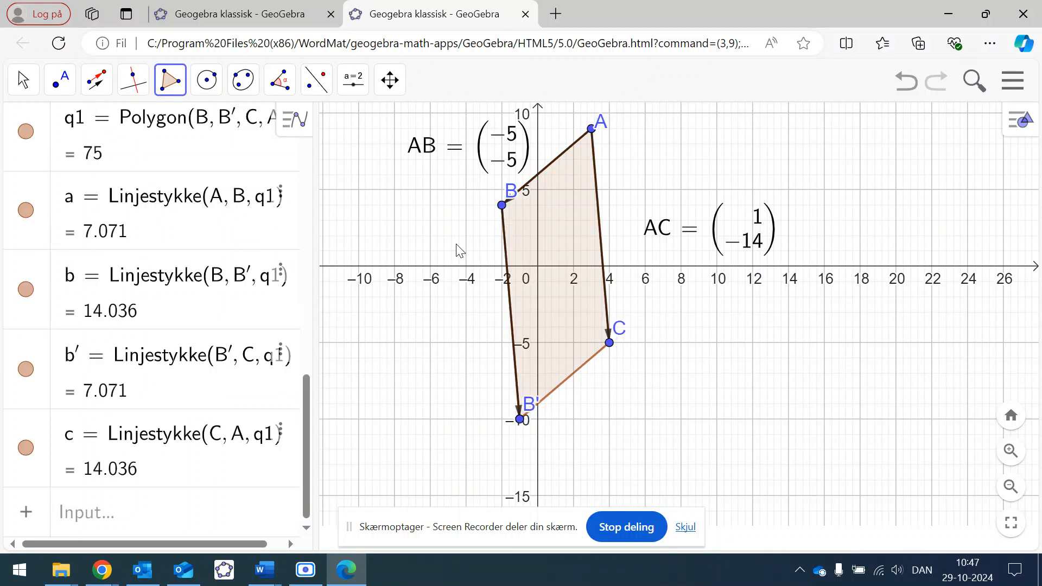
Step: Add an area label to the parallelogram with the Areal tool and move the label across the middle of the shape
click(280, 81)
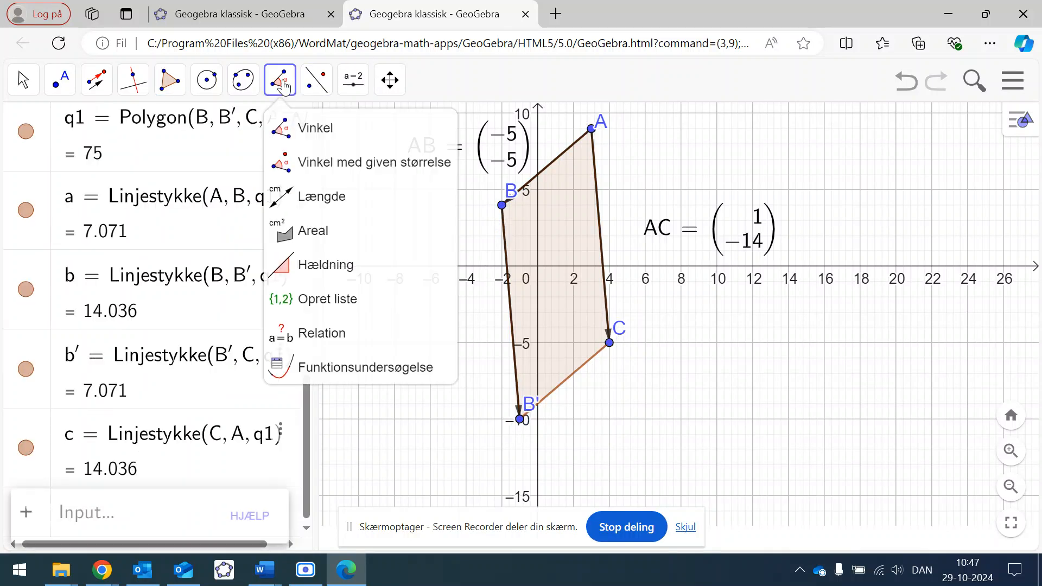
click(324, 229)
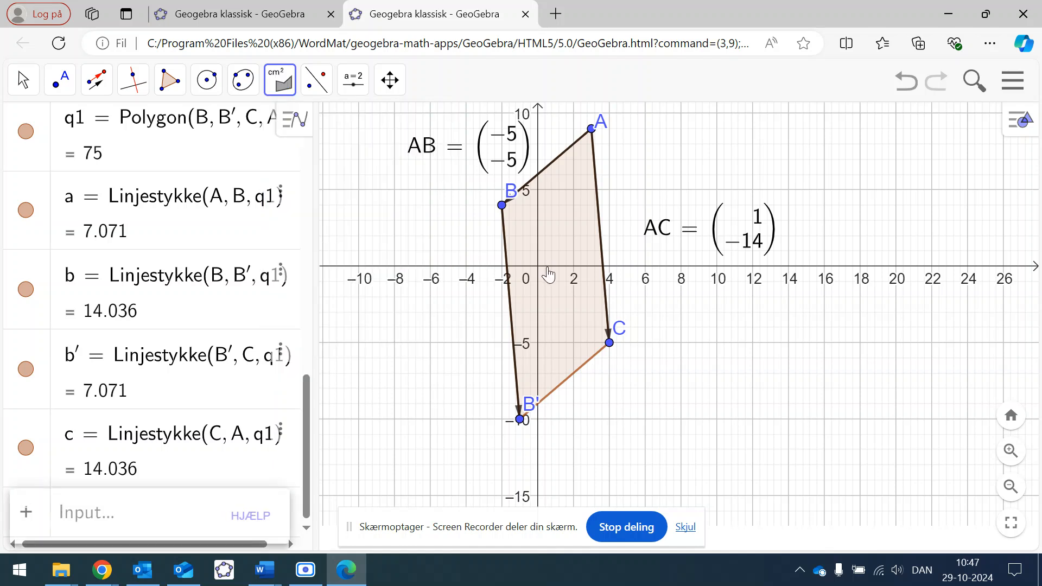
click(566, 301)
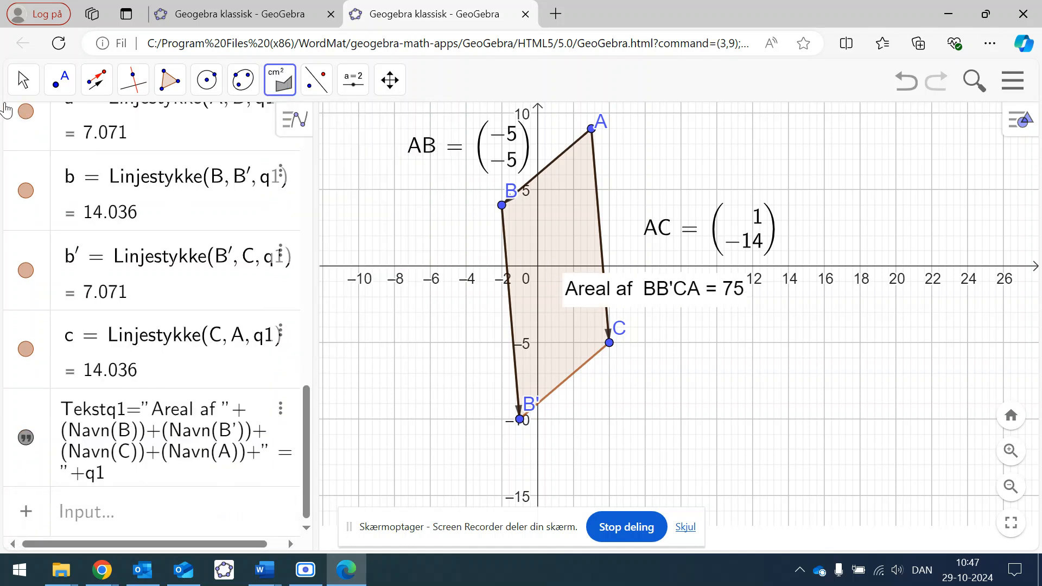
click(23, 80)
mouse_move(60, 80)
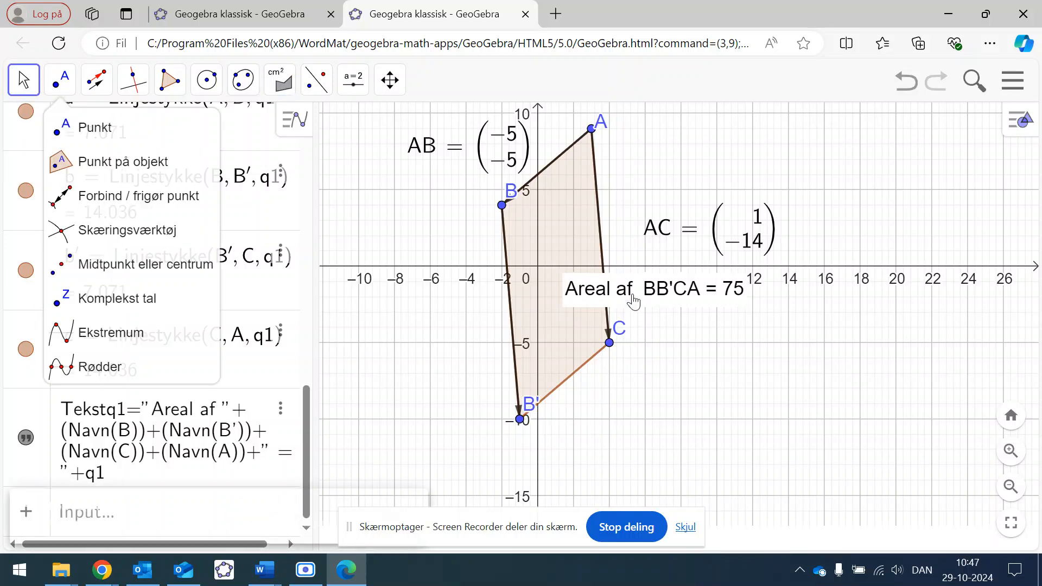
drag(632, 298, 469, 331)
click(396, 429)
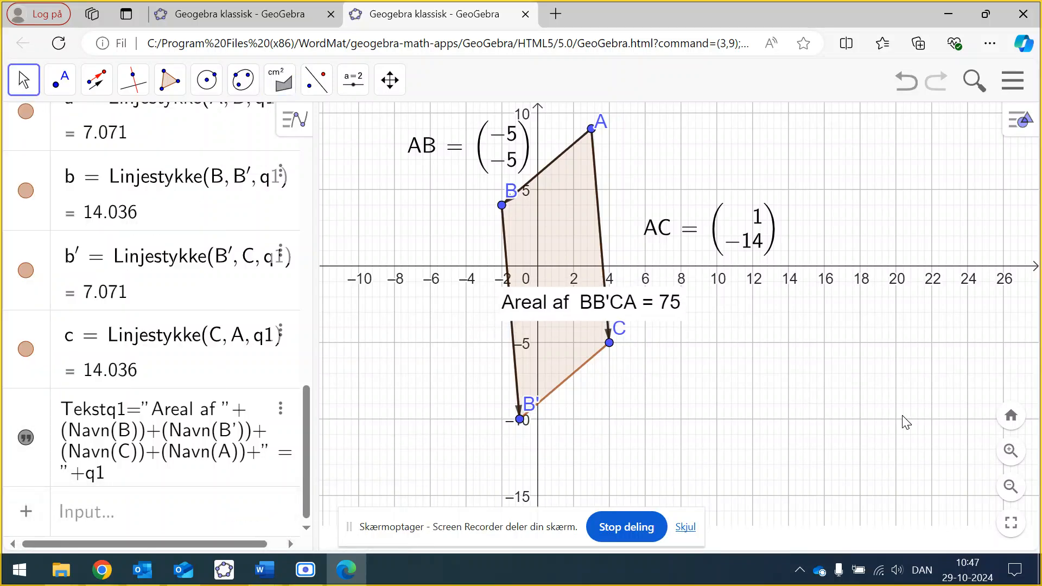
Step: Capture the part of the coordinate system with the parallelogram and its area label, and paste the picture under section b) in the Word document
key(super+shift+s)
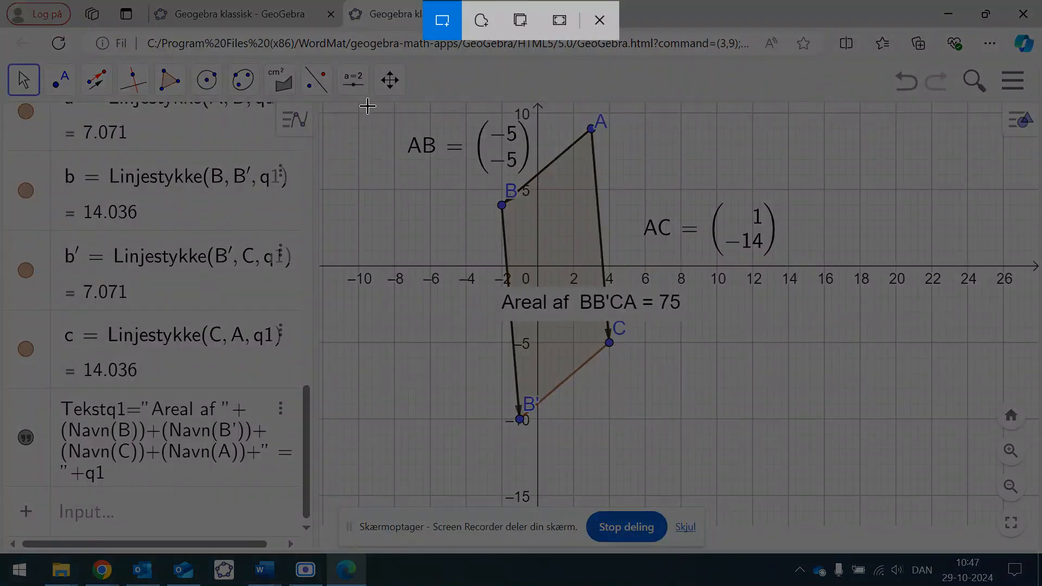
drag(367, 106, 794, 433)
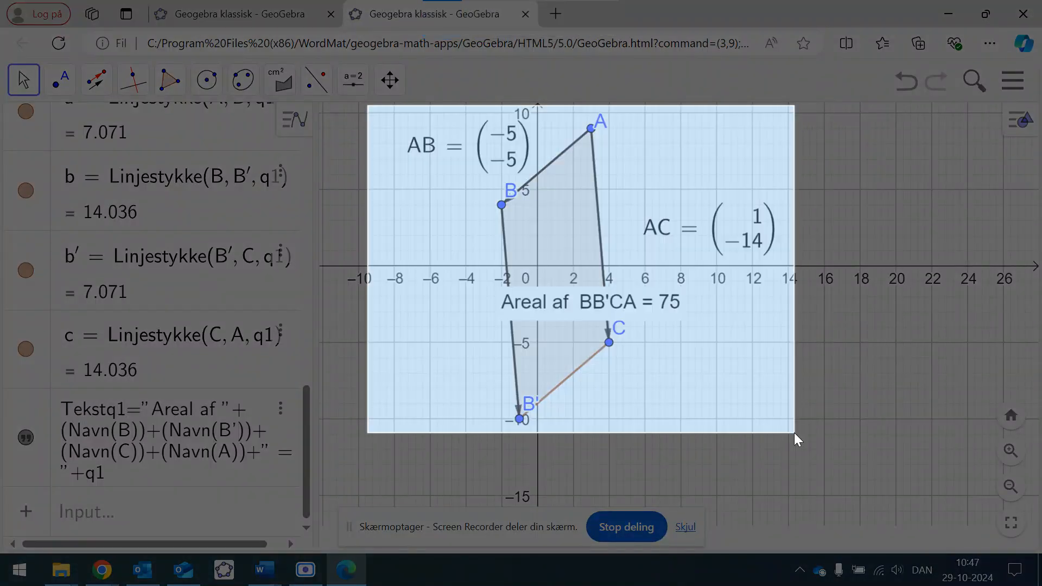
key(alt+Tab)
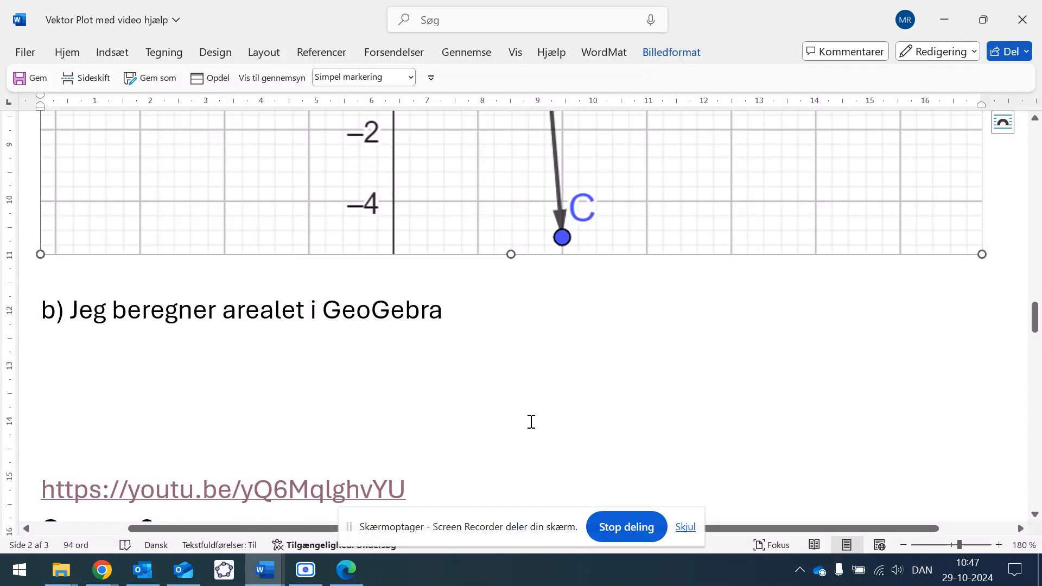
click(129, 362)
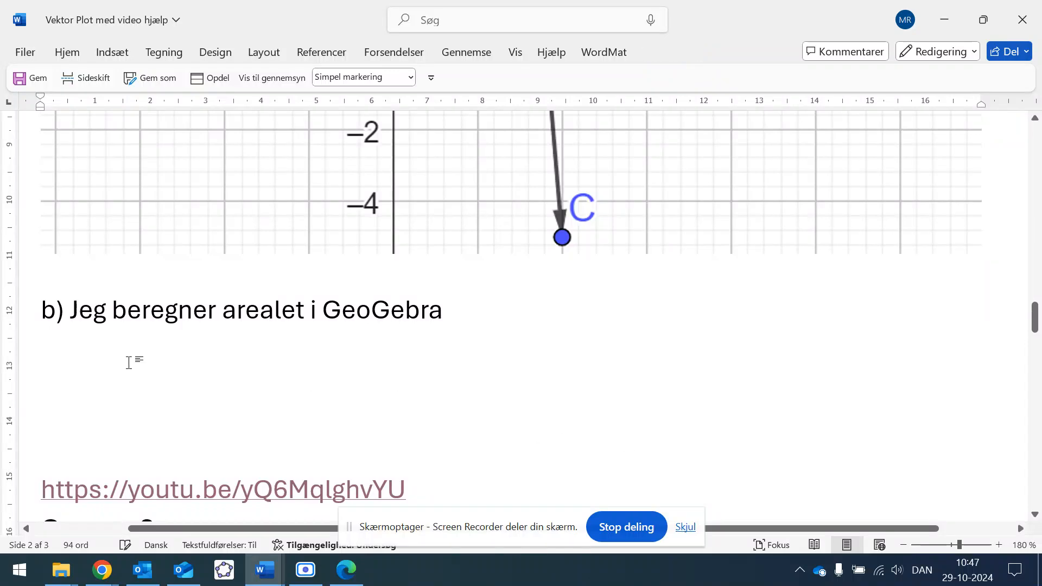
key(ctrl+v)
Step: Extend the sentence in section b) to read "Jeg beregner arealet i GeoGebra vha. polygon-værktøj"
scroll(298, 279, up, 8)
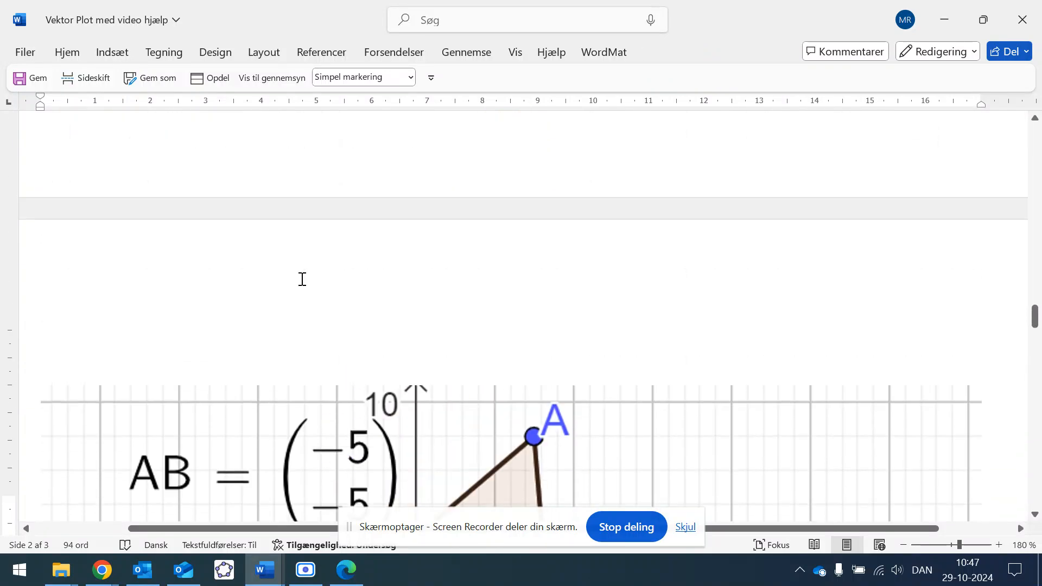
scroll(302, 279, up, 3)
scroll(348, 290, up, 4)
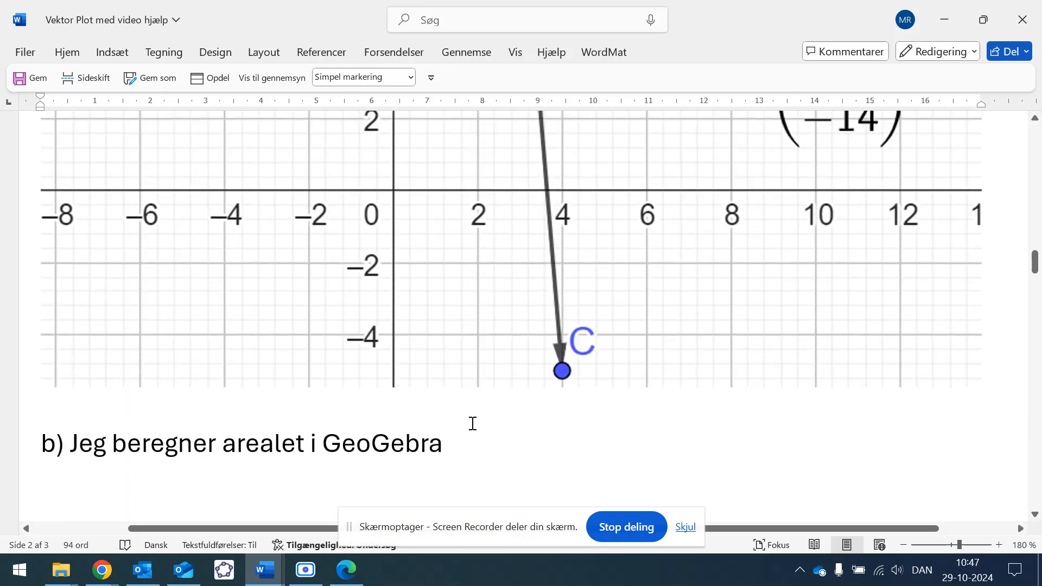
click(454, 448)
text(vh)
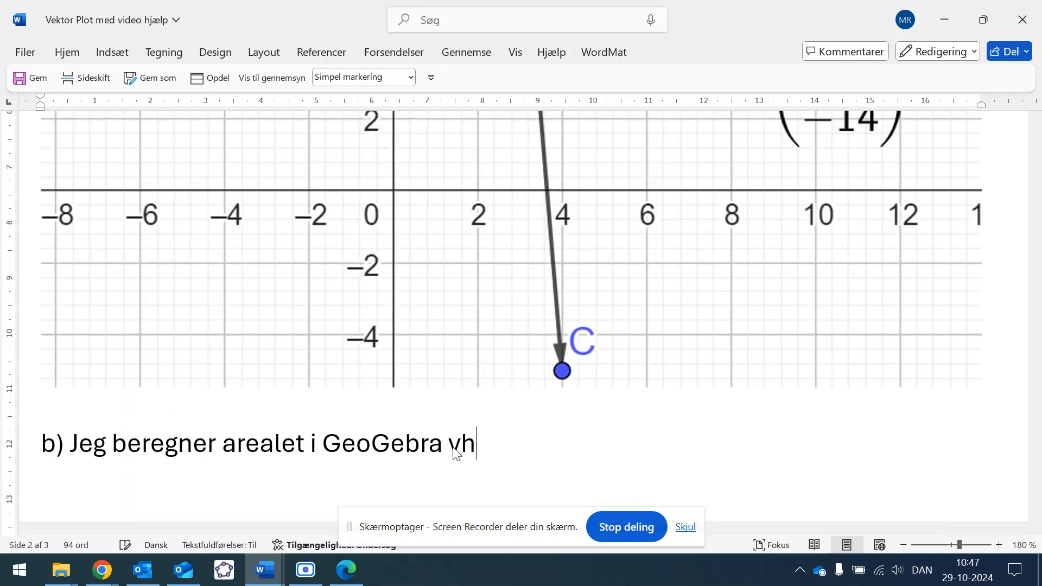
text(a. polyn)
key(BackSpace)
text(g)
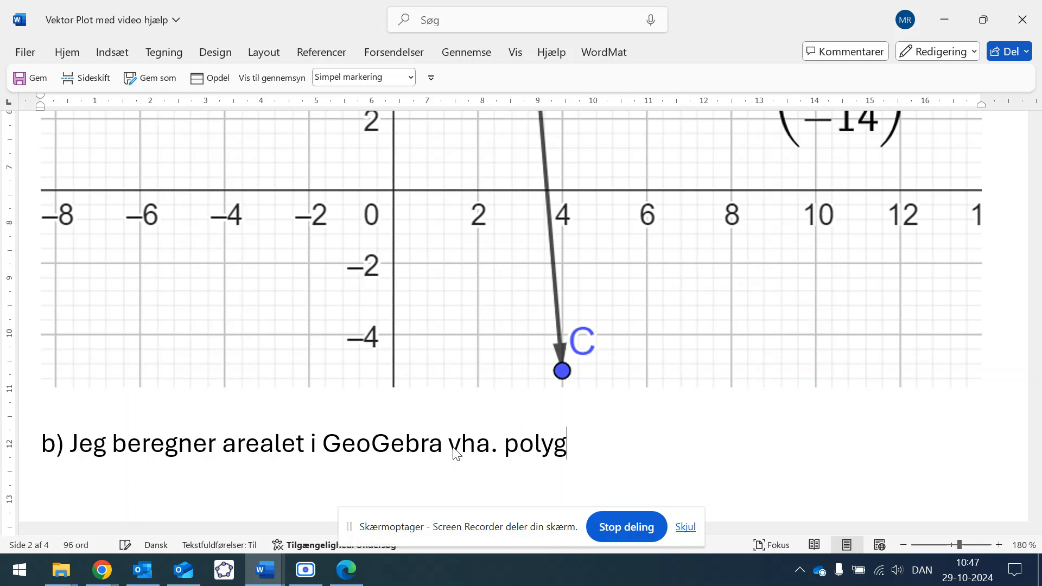
text(on-værktøj)
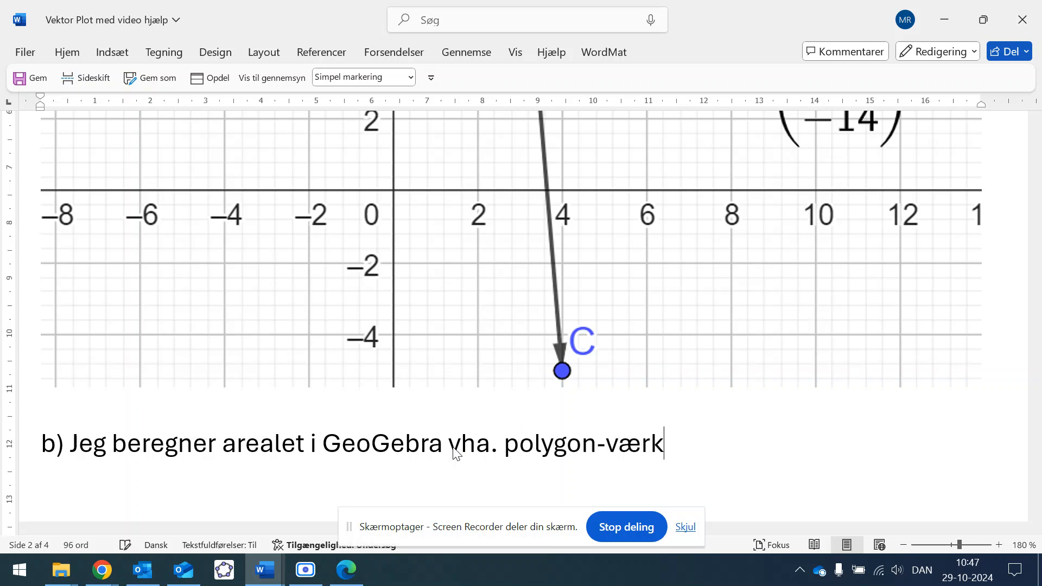